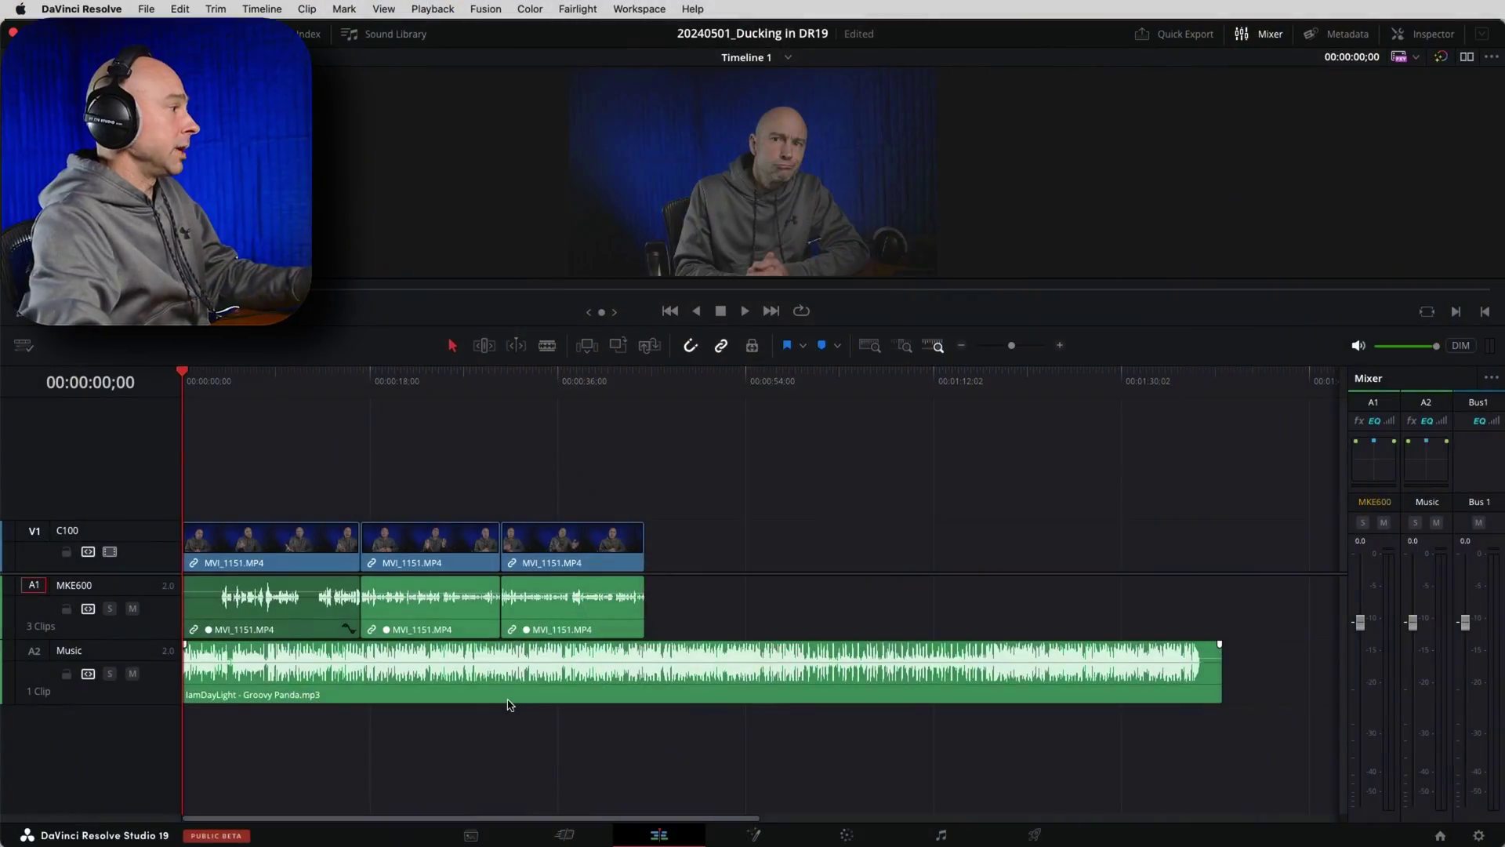
Select the Groovy Panda music clip and show its properties in a full-height Inspector.
{"action": "left_click", "coordinate": [470, 737]}
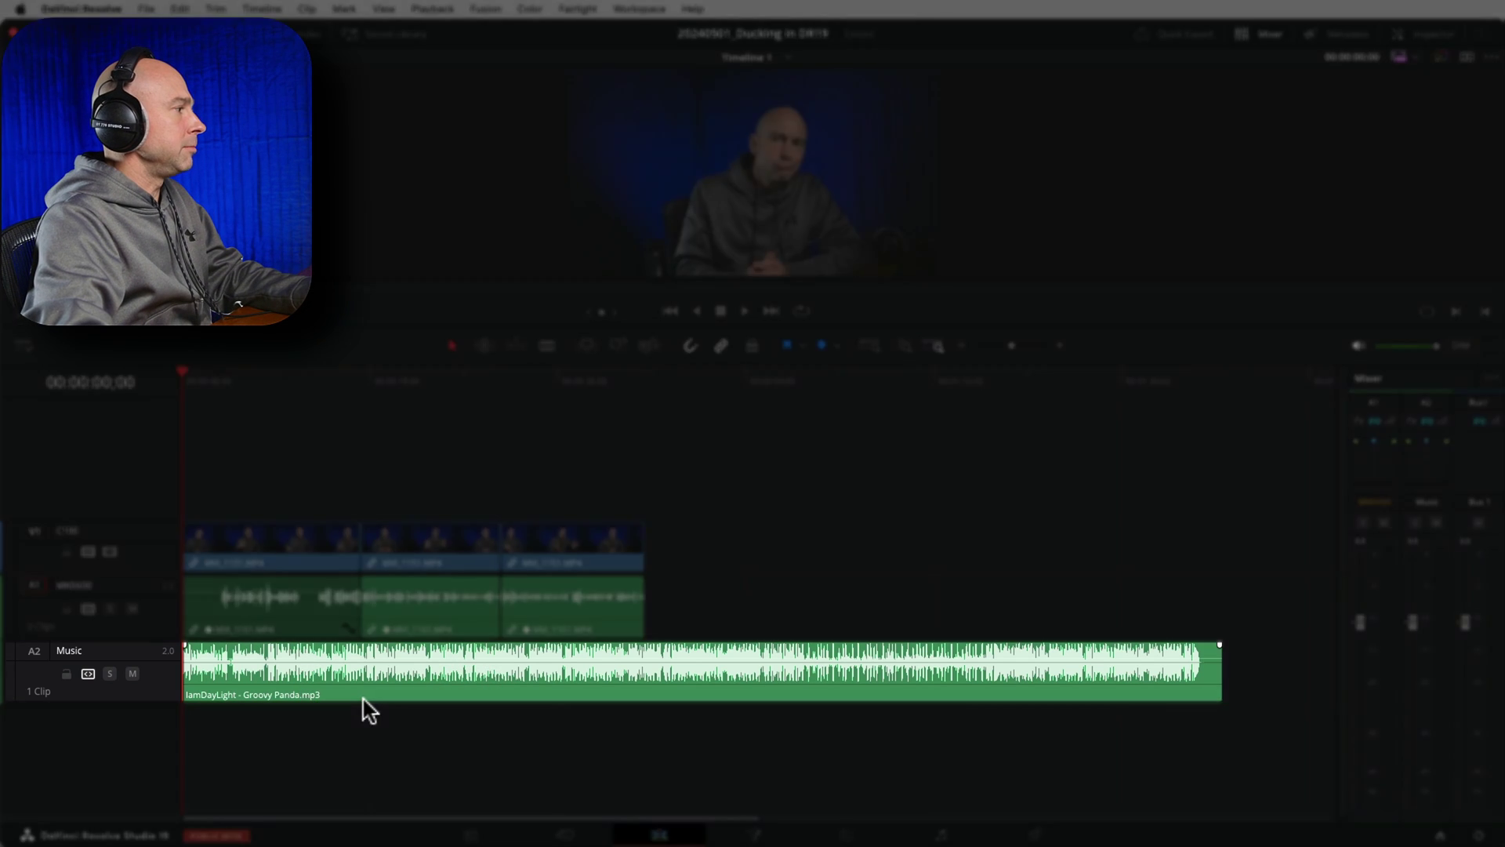
{"action": "left_click", "coordinate": [363, 698]}
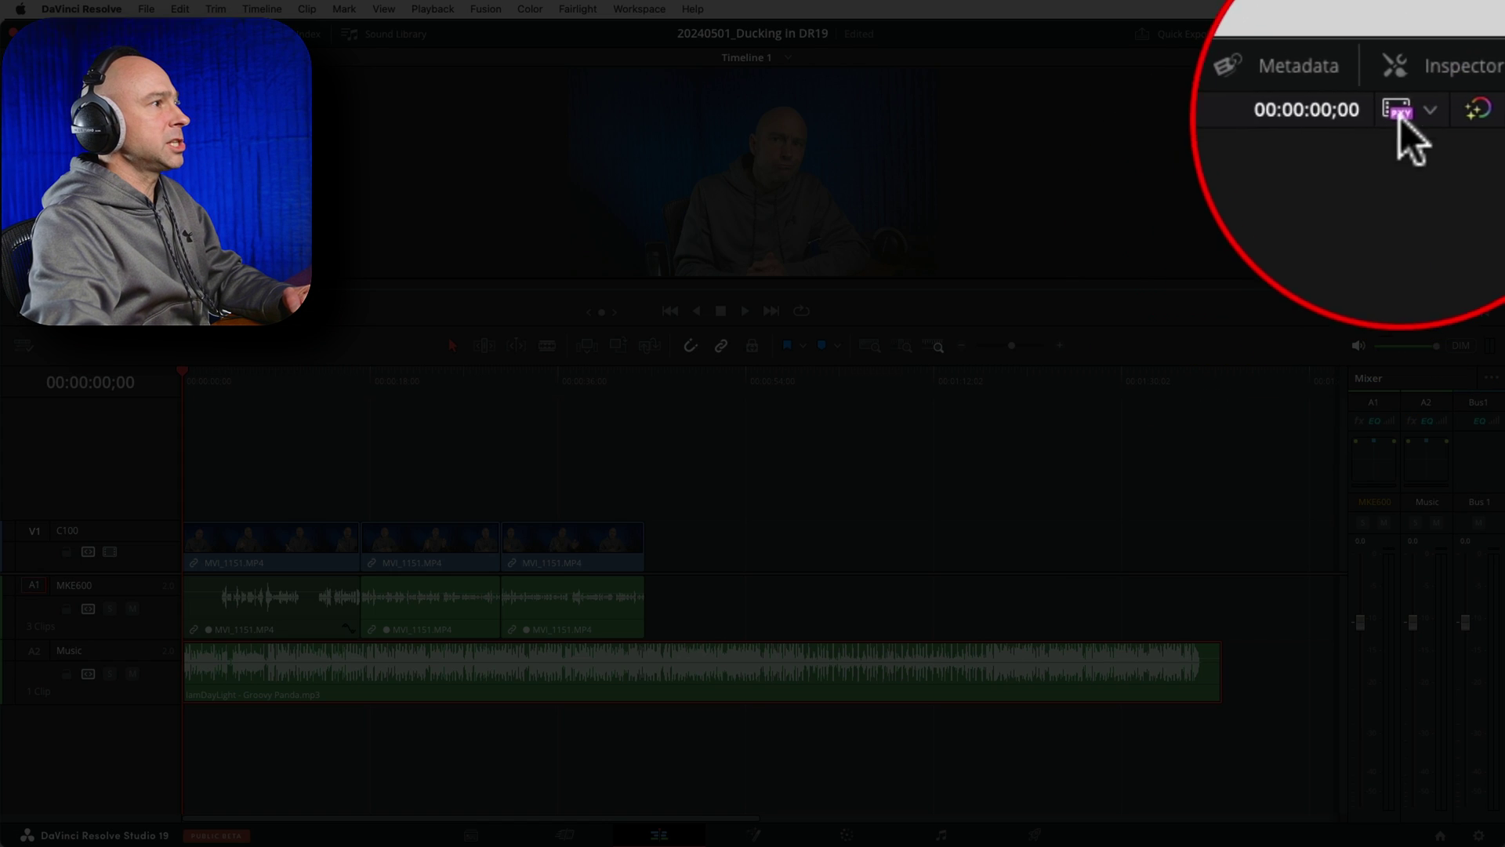
{"action": "left_click", "coordinate": [1419, 67]}
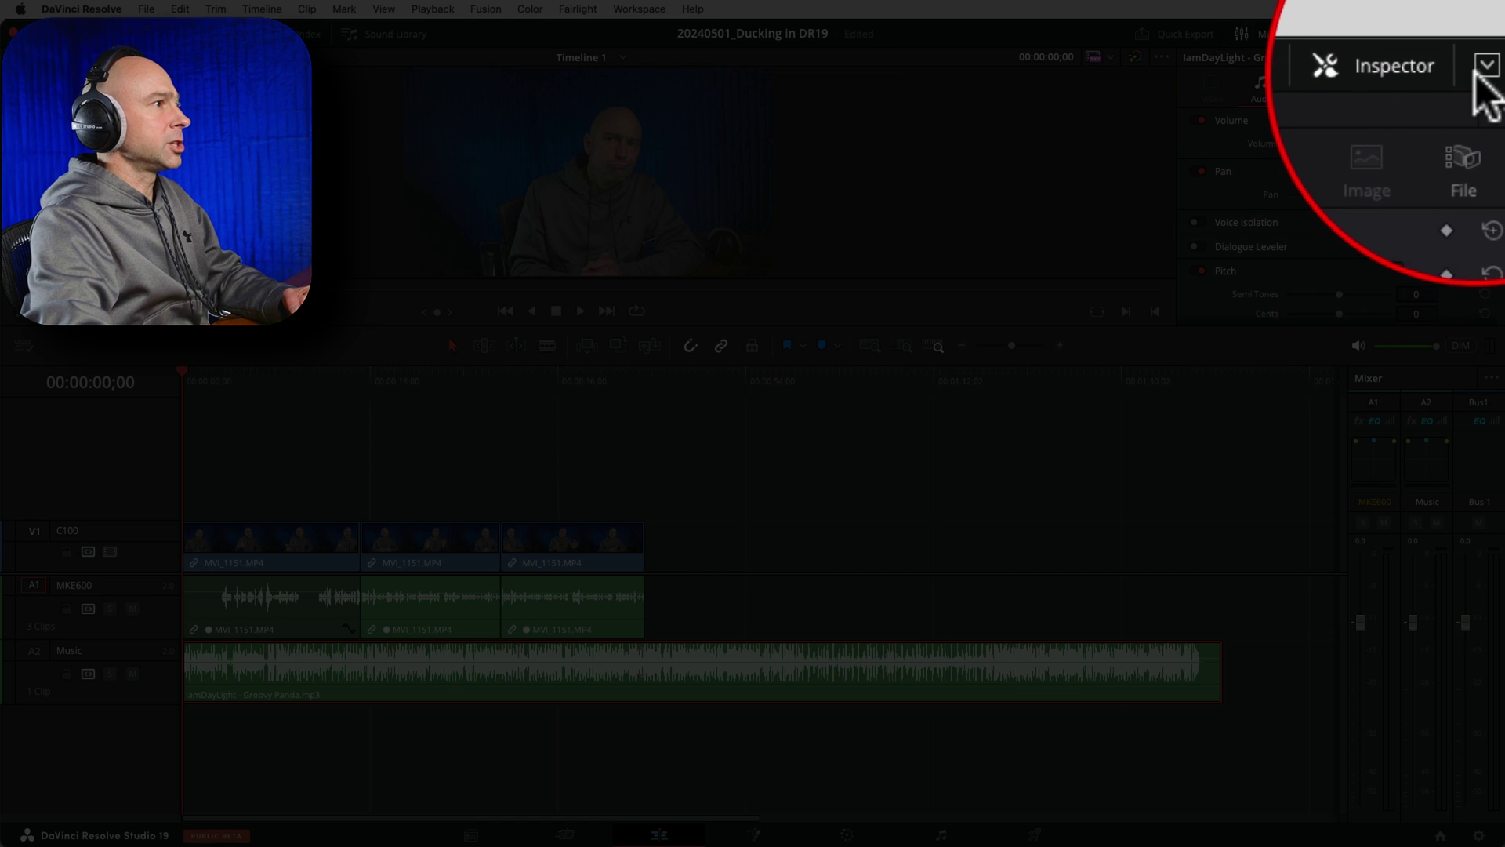
{"action": "left_click", "coordinate": [1482, 33]}
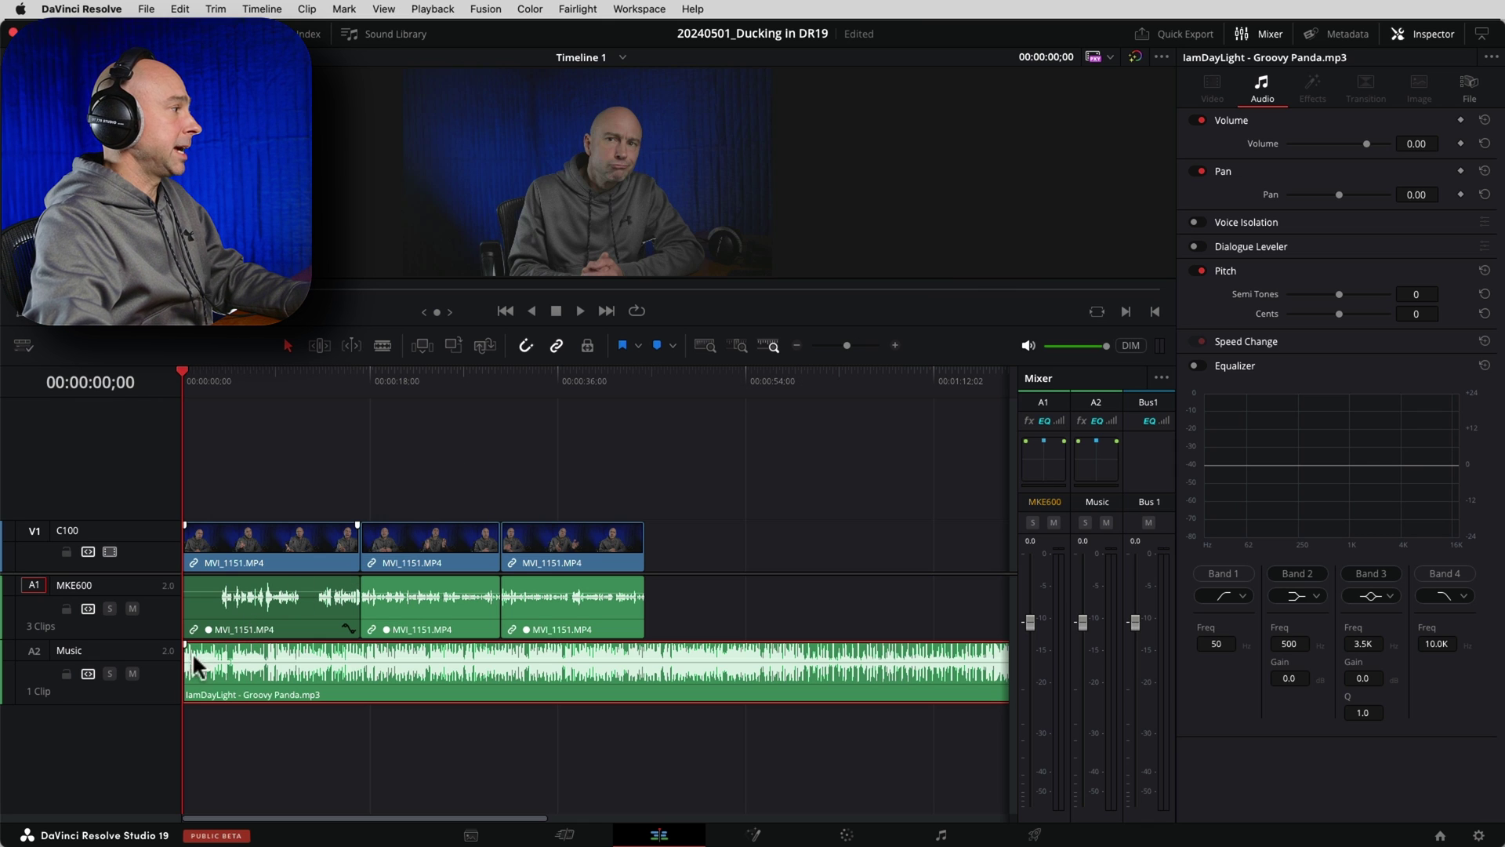
Select the Music track, preview its mix with the dialogue, and enable the track's Ducker.
{"action": "left_click", "coordinate": [167, 696]}
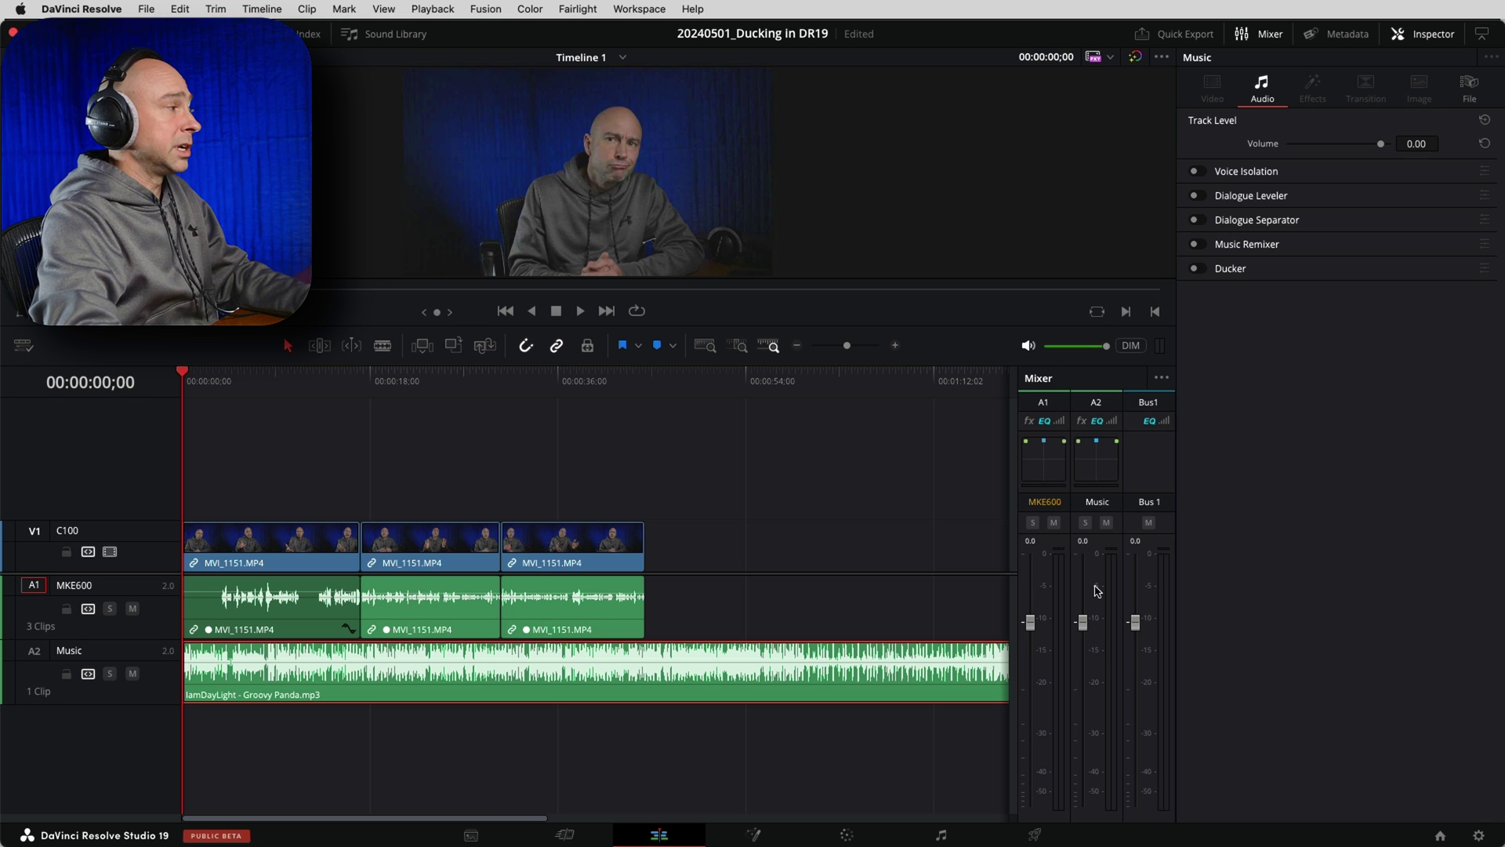
{"action": "key", "text": "space"}
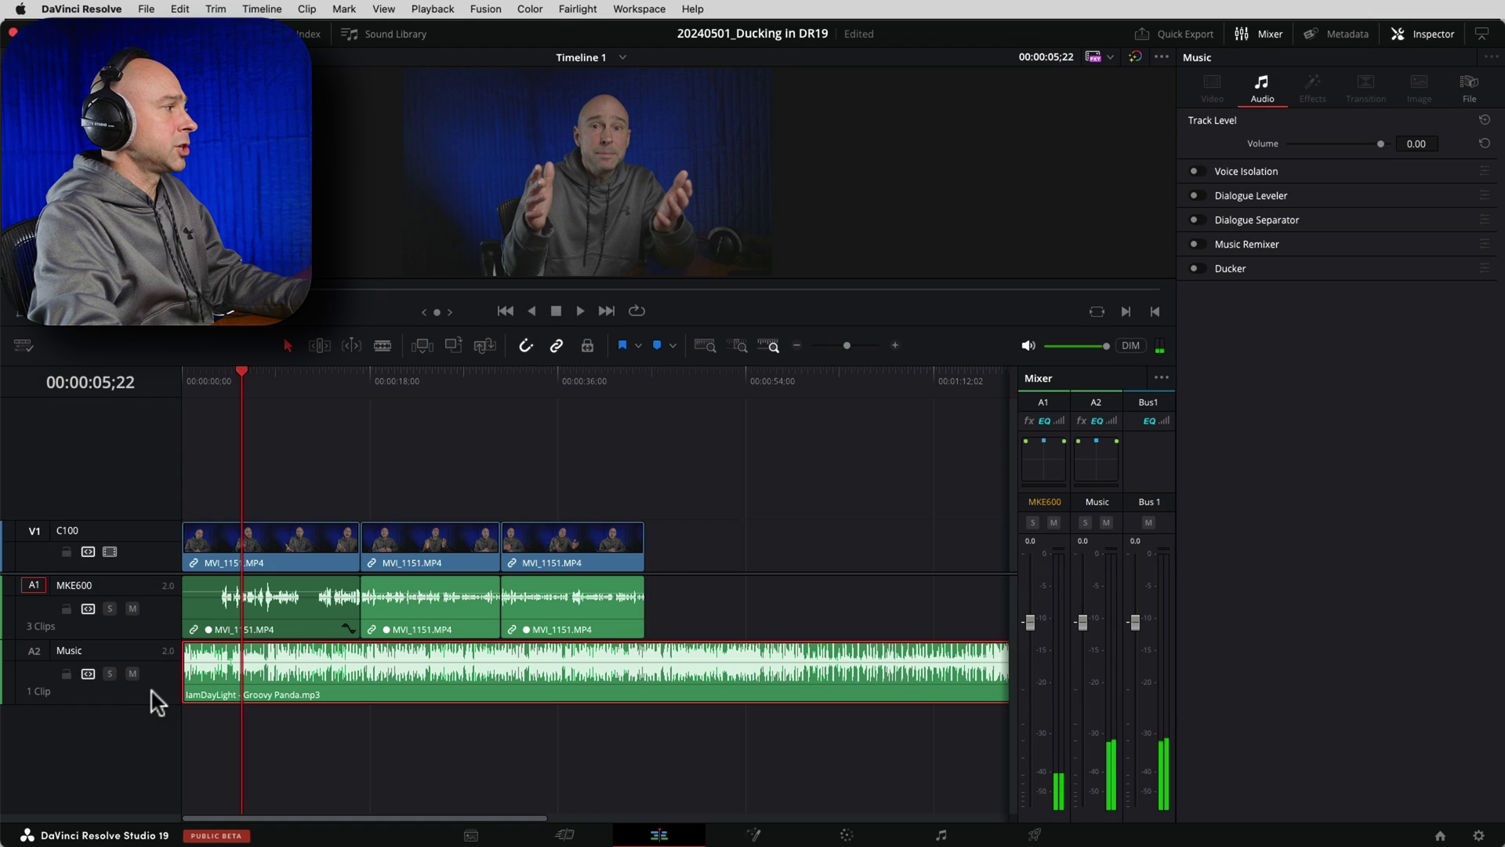
{"action": "left_click", "coordinate": [156, 689]}
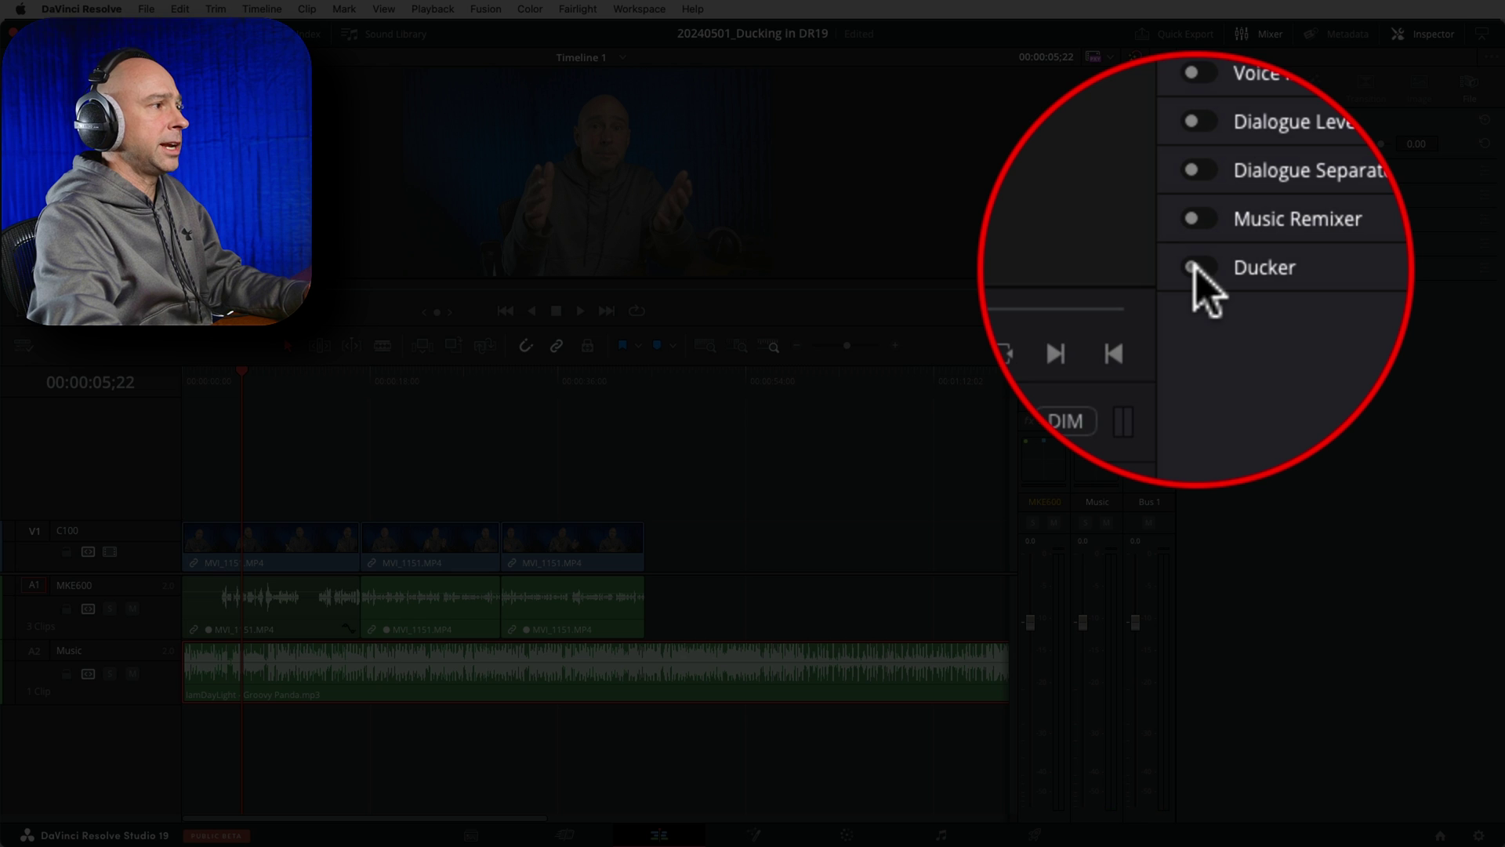
{"action": "left_click", "coordinate": [1200, 269]}
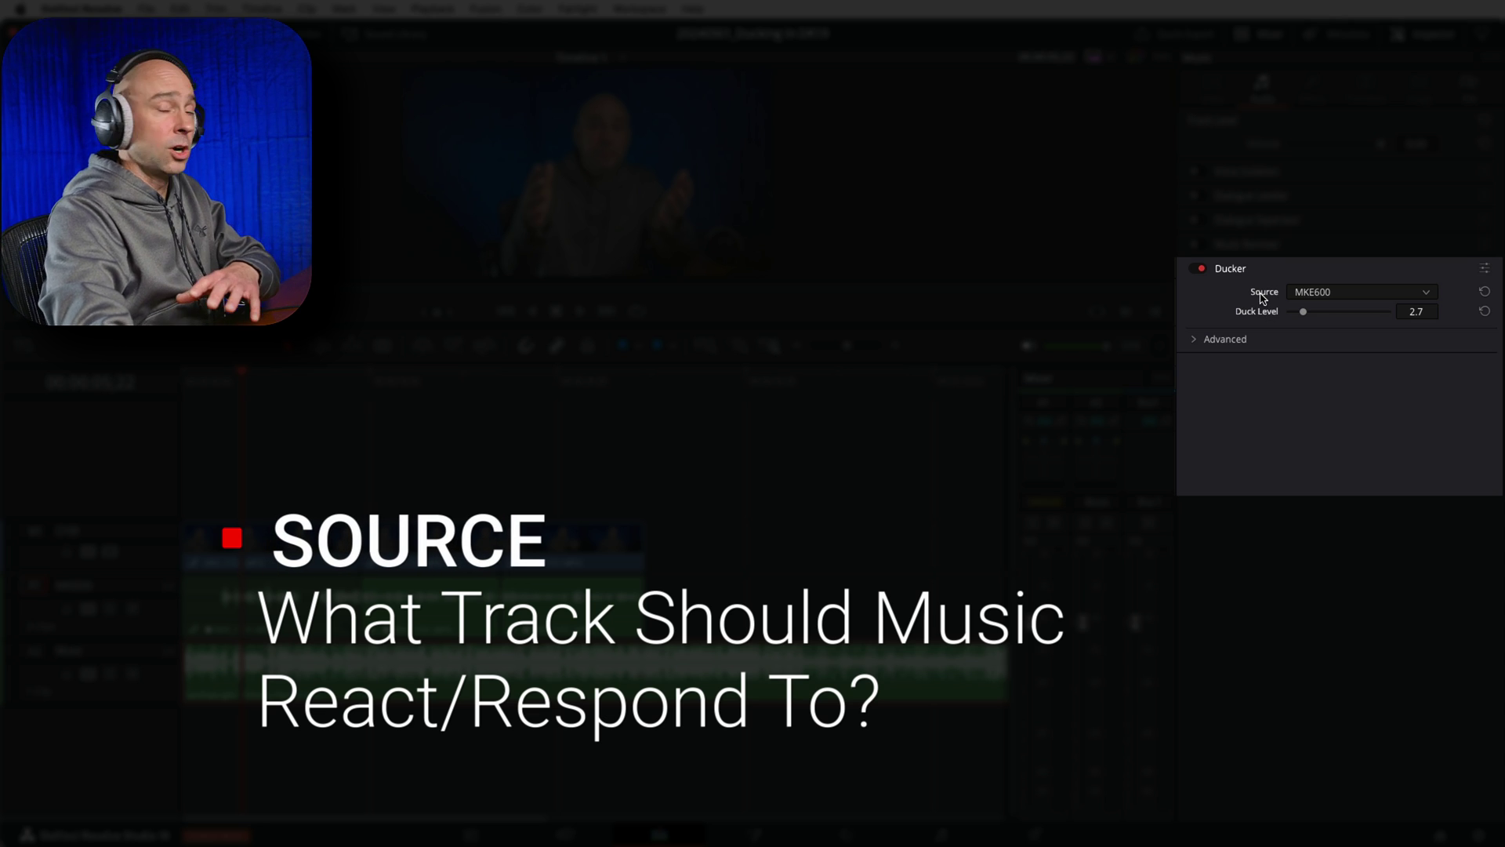
Set the Ducker's source to MKE600 and Duck Level to 18.0, and play the timeline from the start.
{"action": "left_click", "coordinate": [1333, 292]}
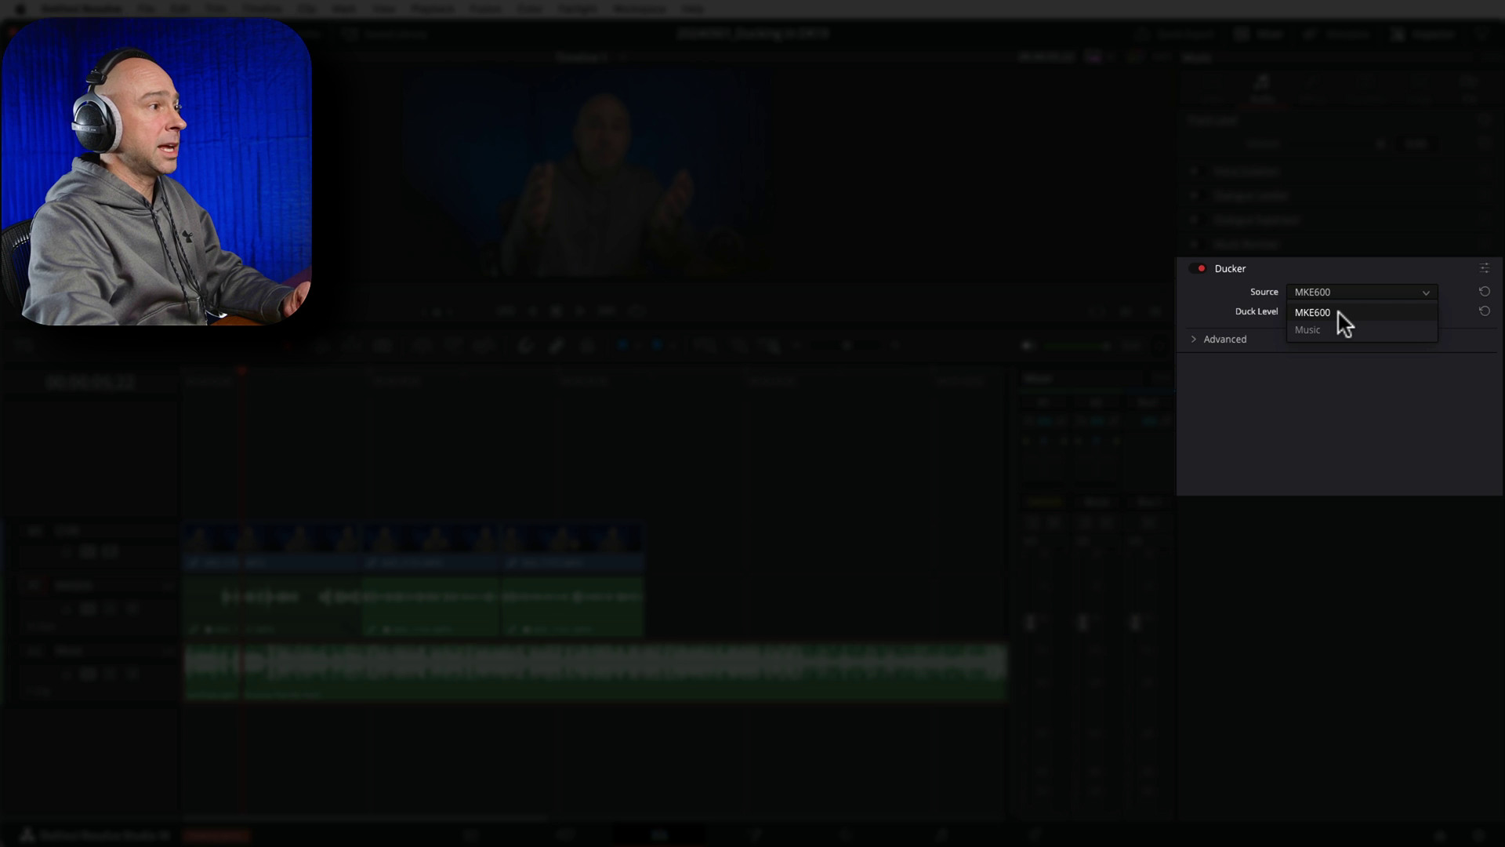
{"action": "left_click", "coordinate": [1339, 312]}
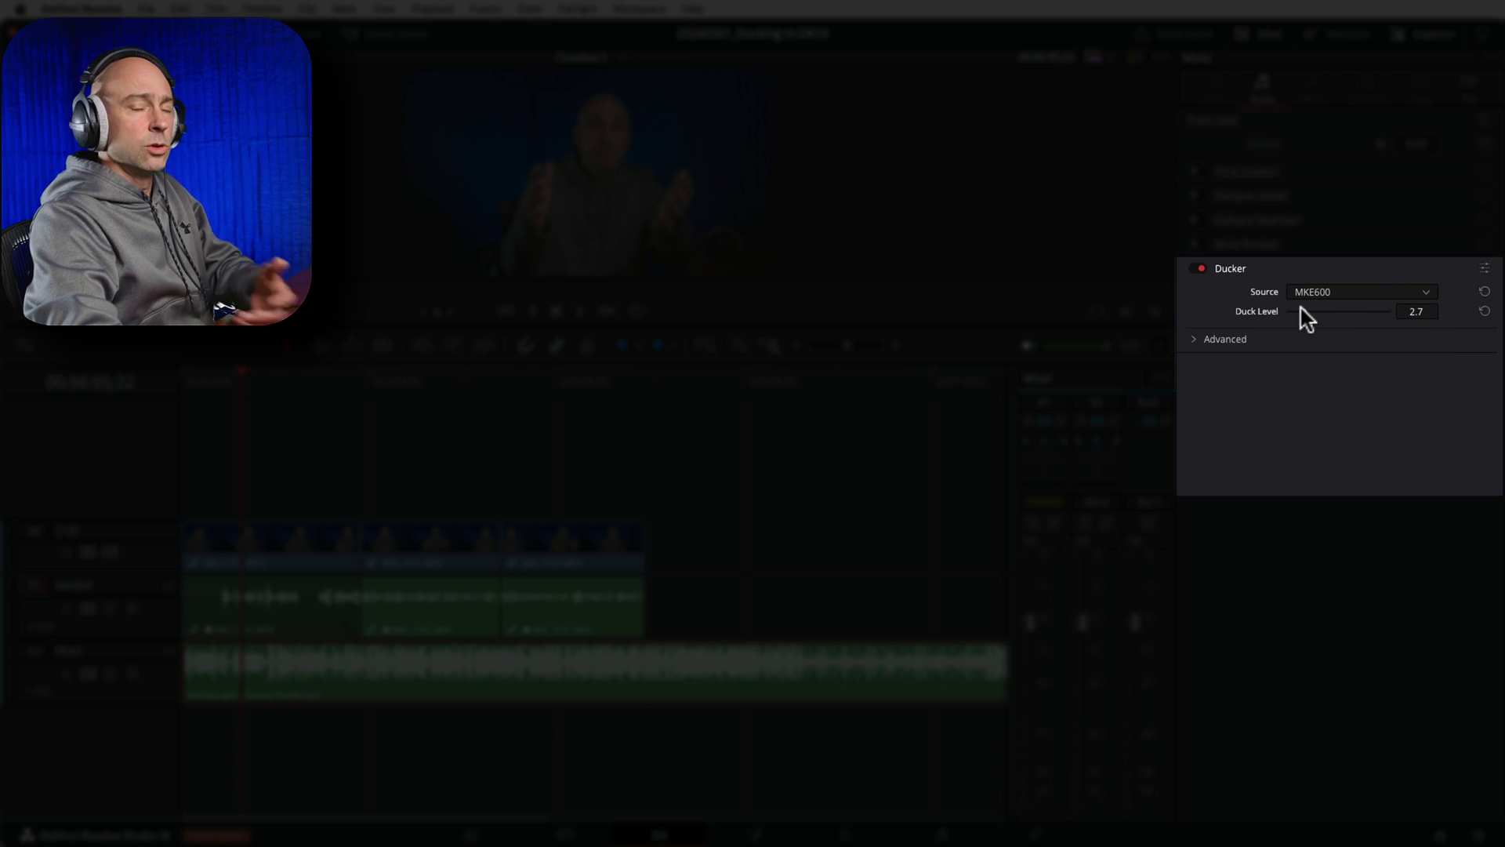
{"action": "left_click_drag", "start_coordinate": [1303, 315], "coordinate": [1451, 310]}
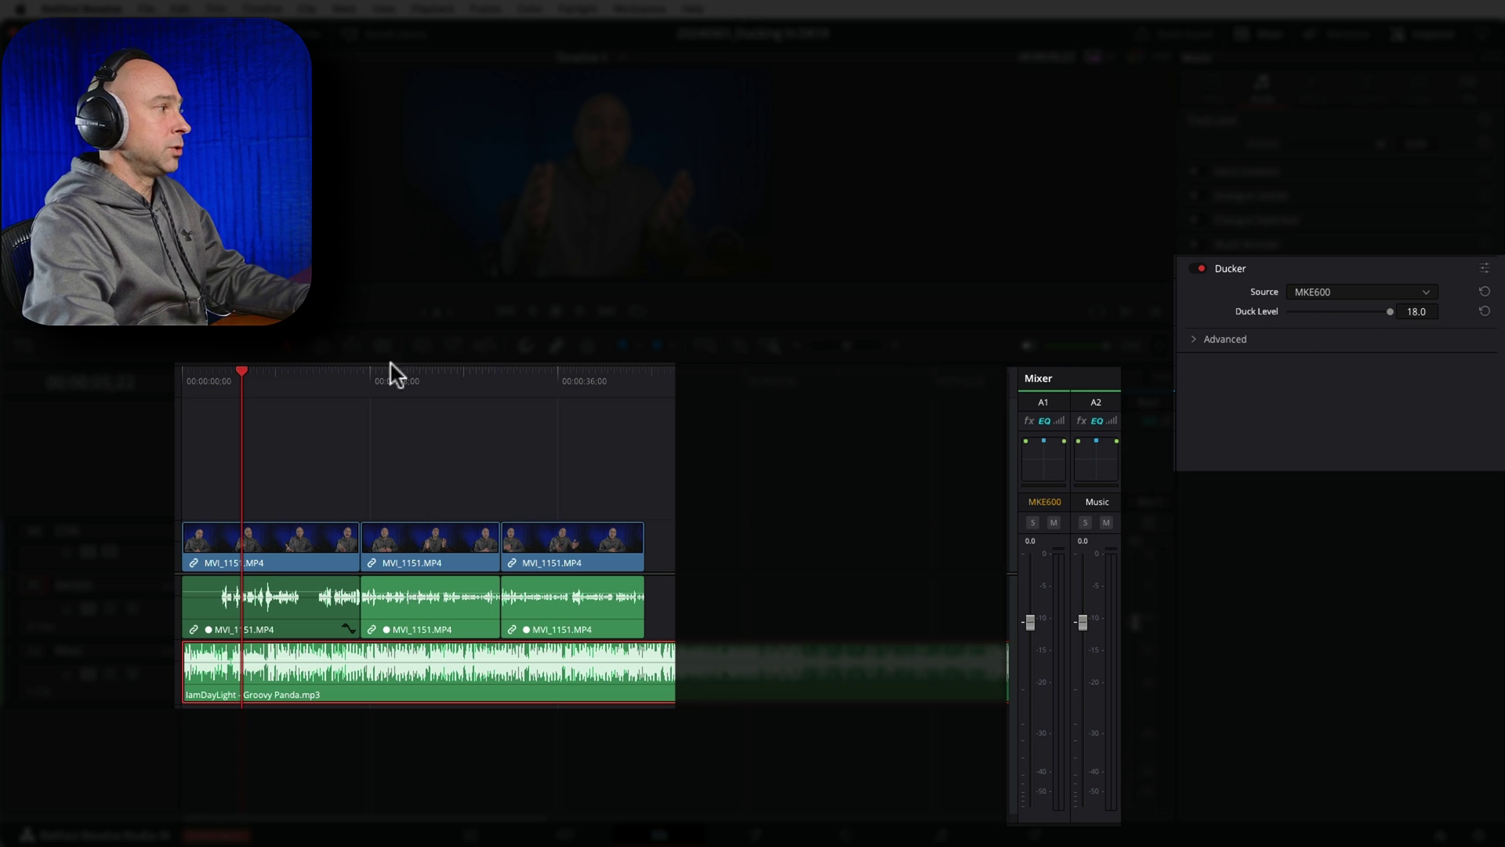
{"action": "key", "text": "Home"}
{"action": "key", "text": "space"}
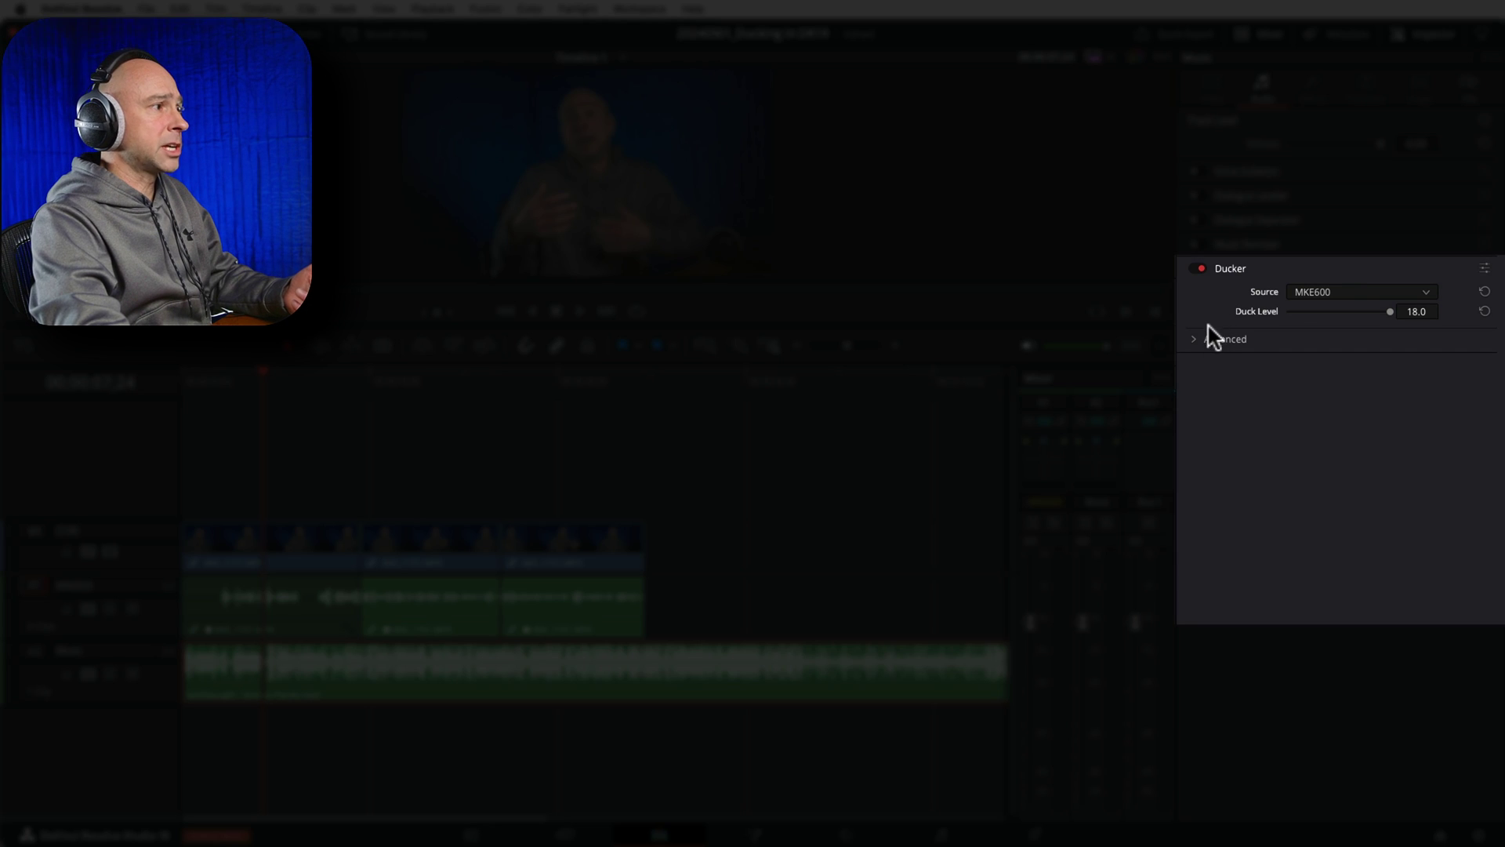
Open the Ducker's advanced controls, set Lookahead to 98 ms, and play the section where the dialogue begins.
{"action": "left_click", "coordinate": [1195, 339]}
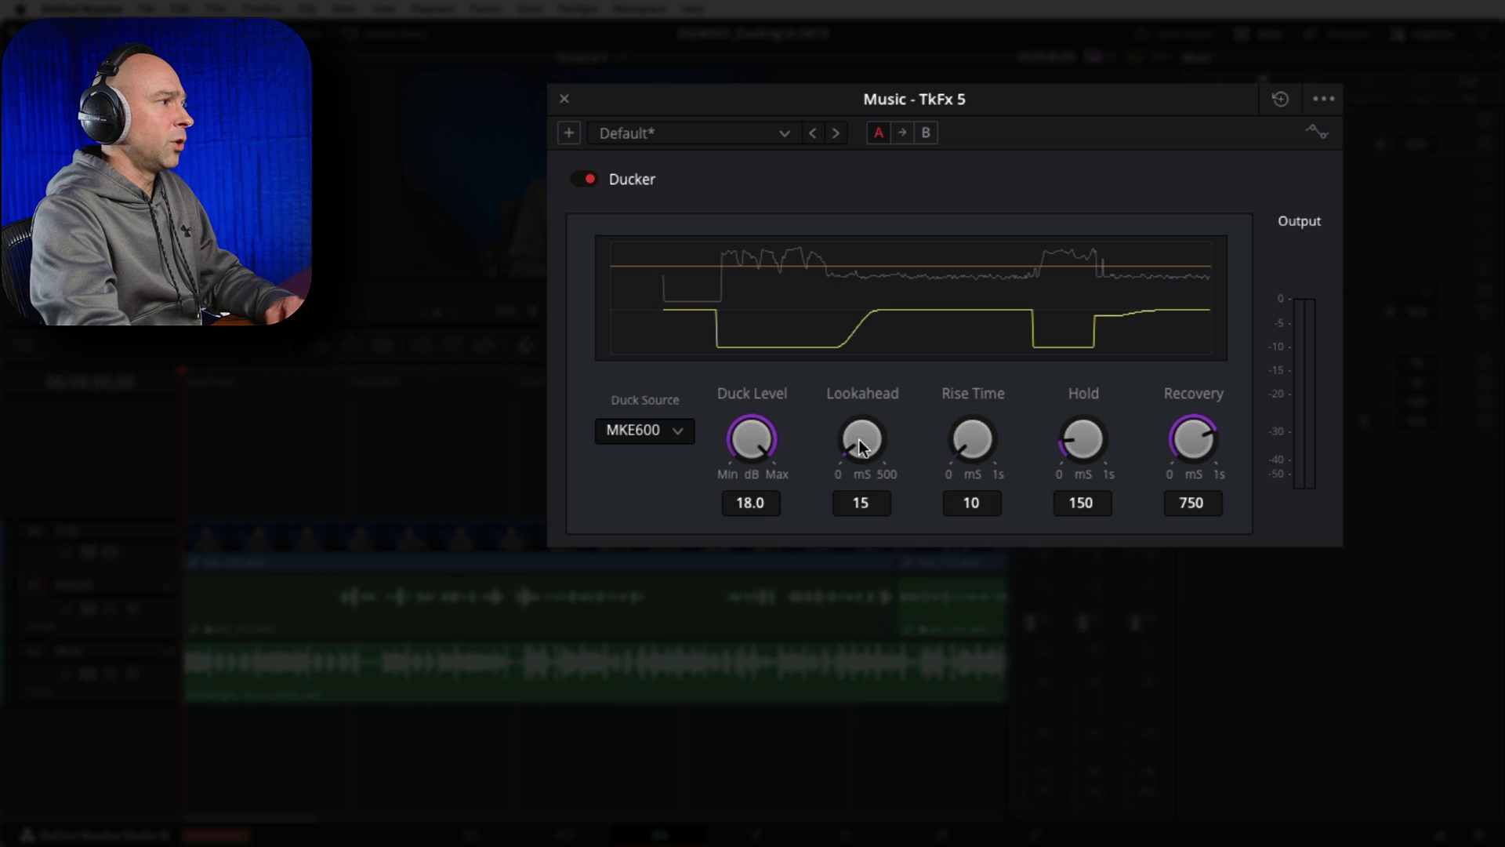
{"action": "left_click_drag", "start_coordinate": [863, 423], "coordinate": [893, 433]}
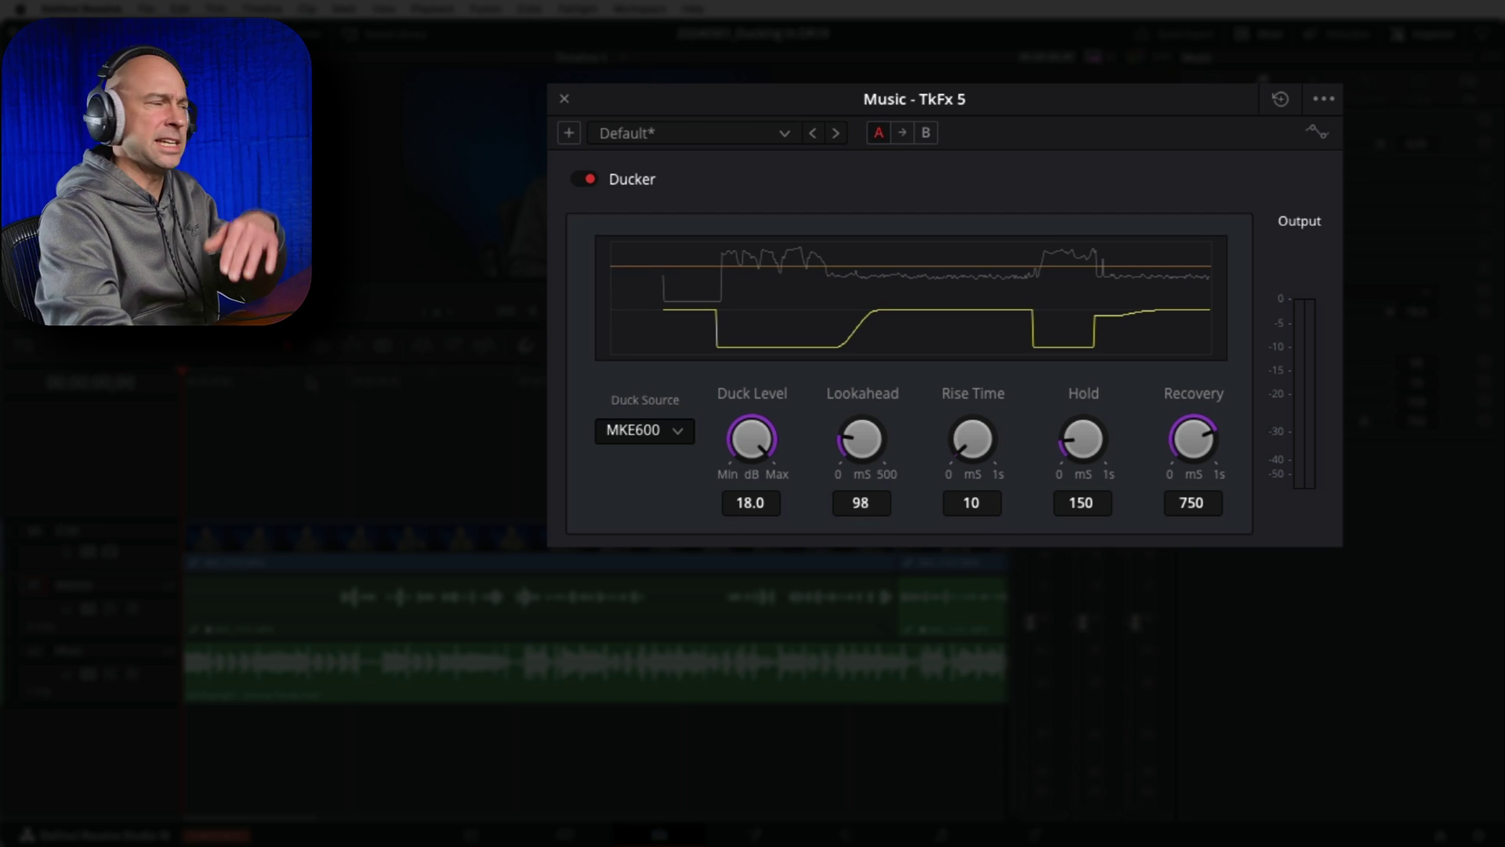
{"action": "left_click", "coordinate": [307, 390]}
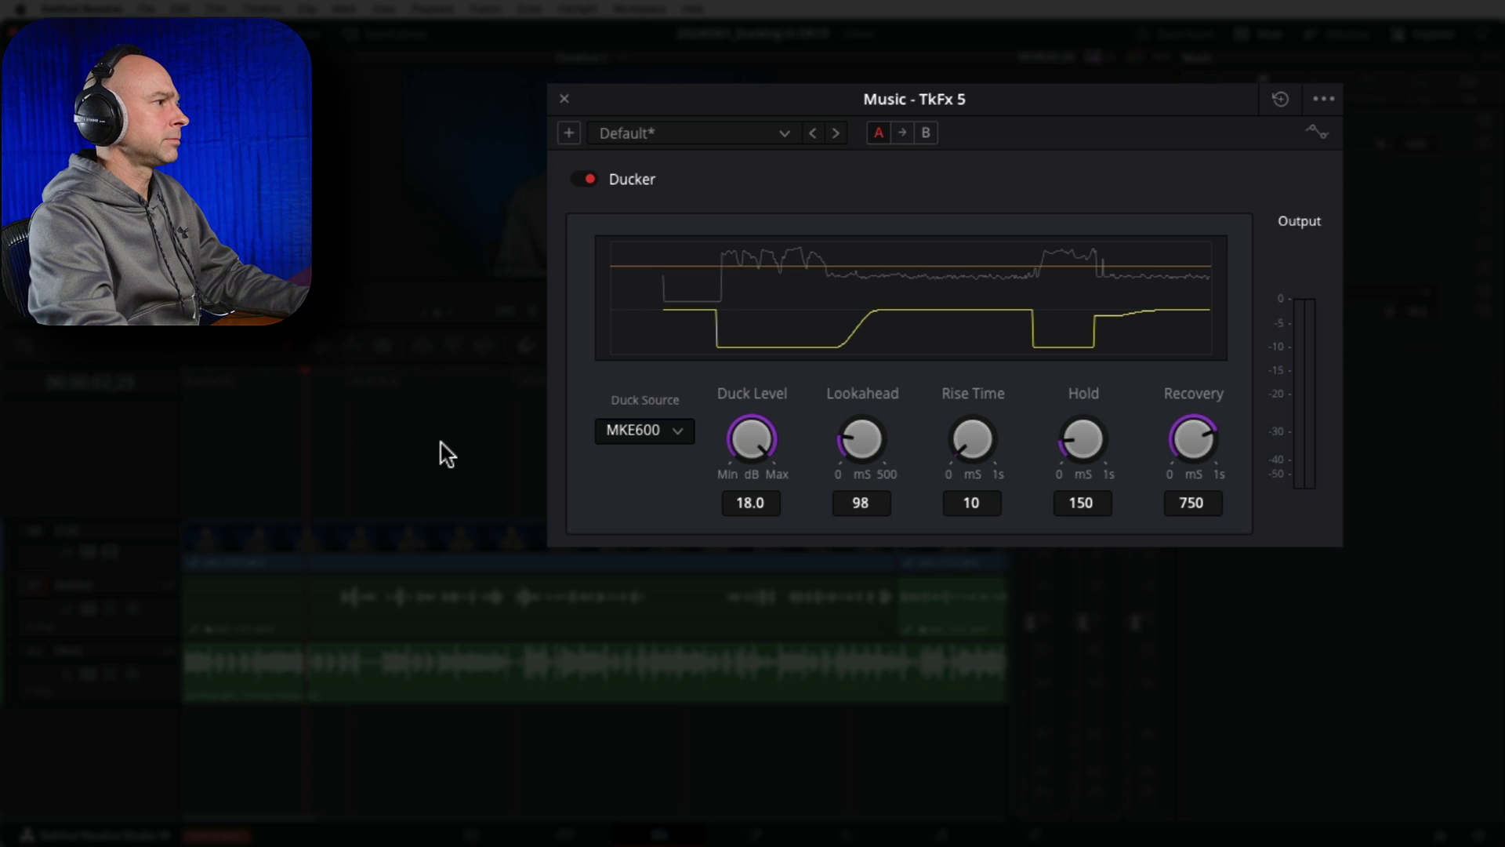
{"action": "key", "text": "space"}
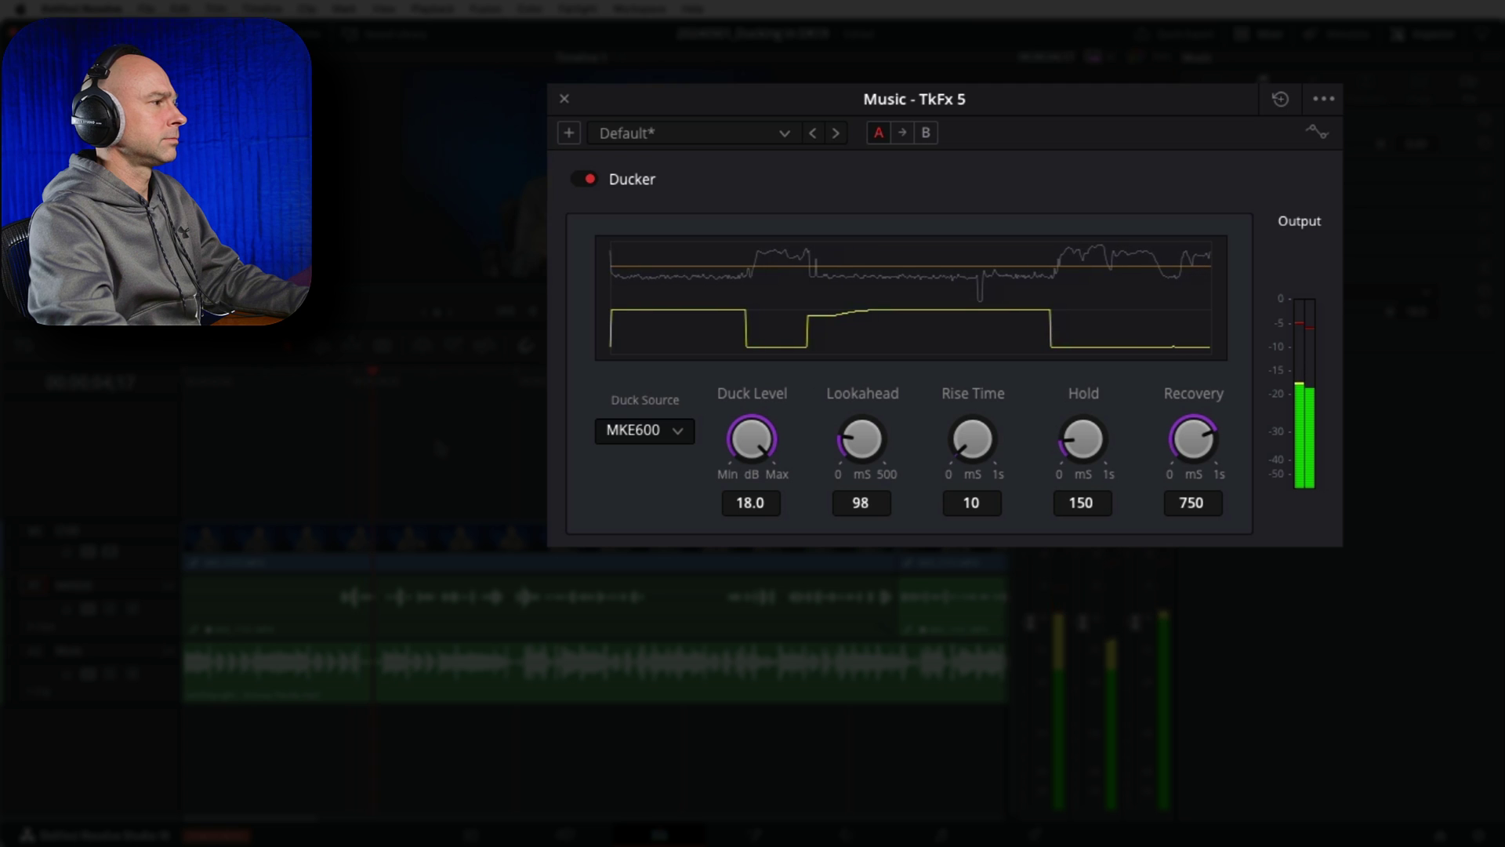
{"action": "key", "text": "space"}
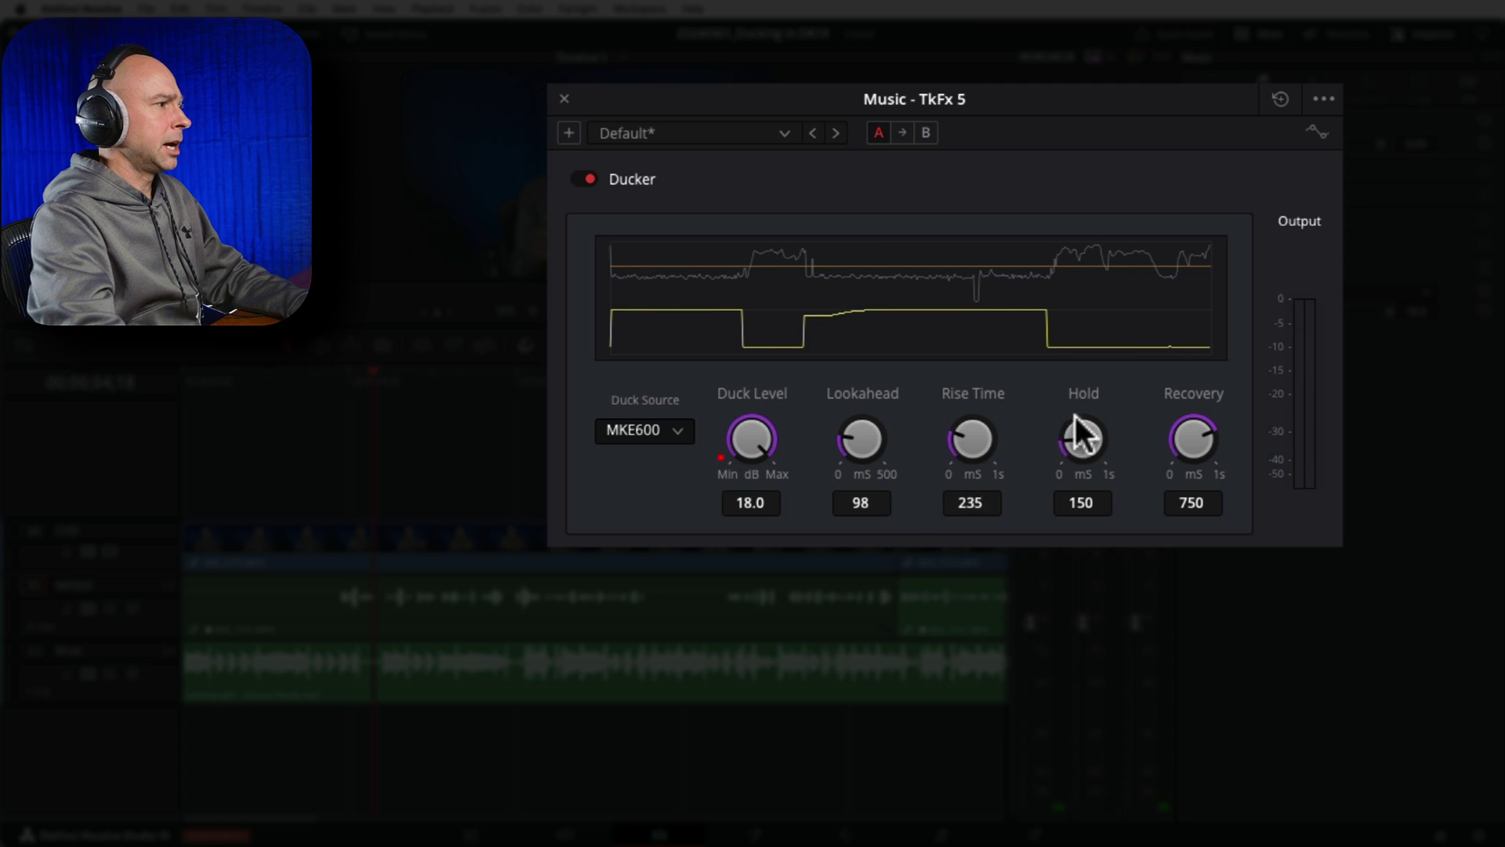
Set the Ducker's Rise Time to 257 ms and replay the start of the dialogue.
{"action": "left_click_drag", "start_coordinate": [972, 439], "coordinate": [977, 434]}
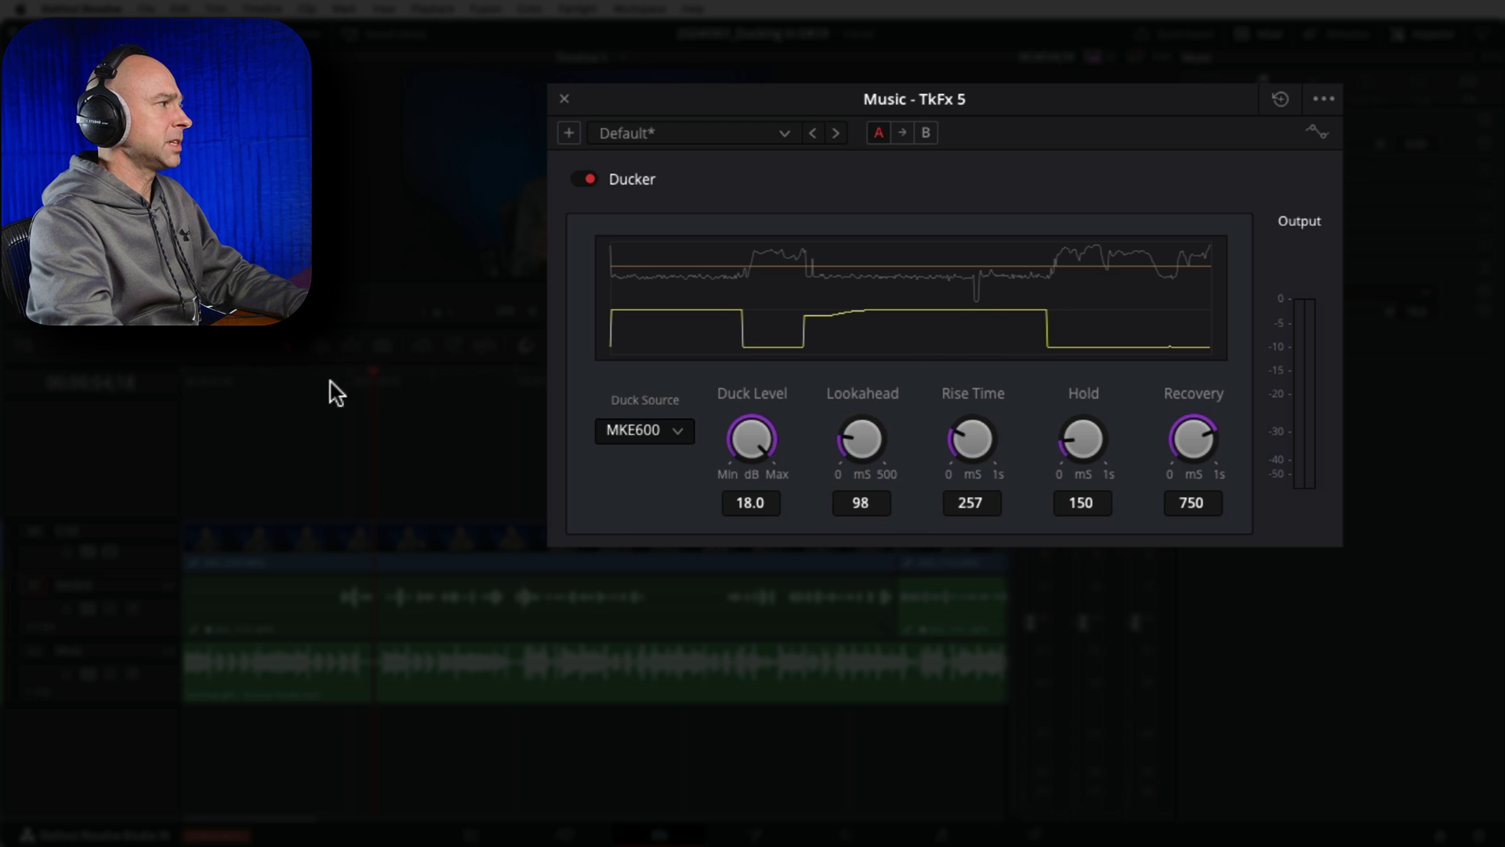
{"action": "left_click", "coordinate": [298, 379]}
{"action": "key", "text": "space"}
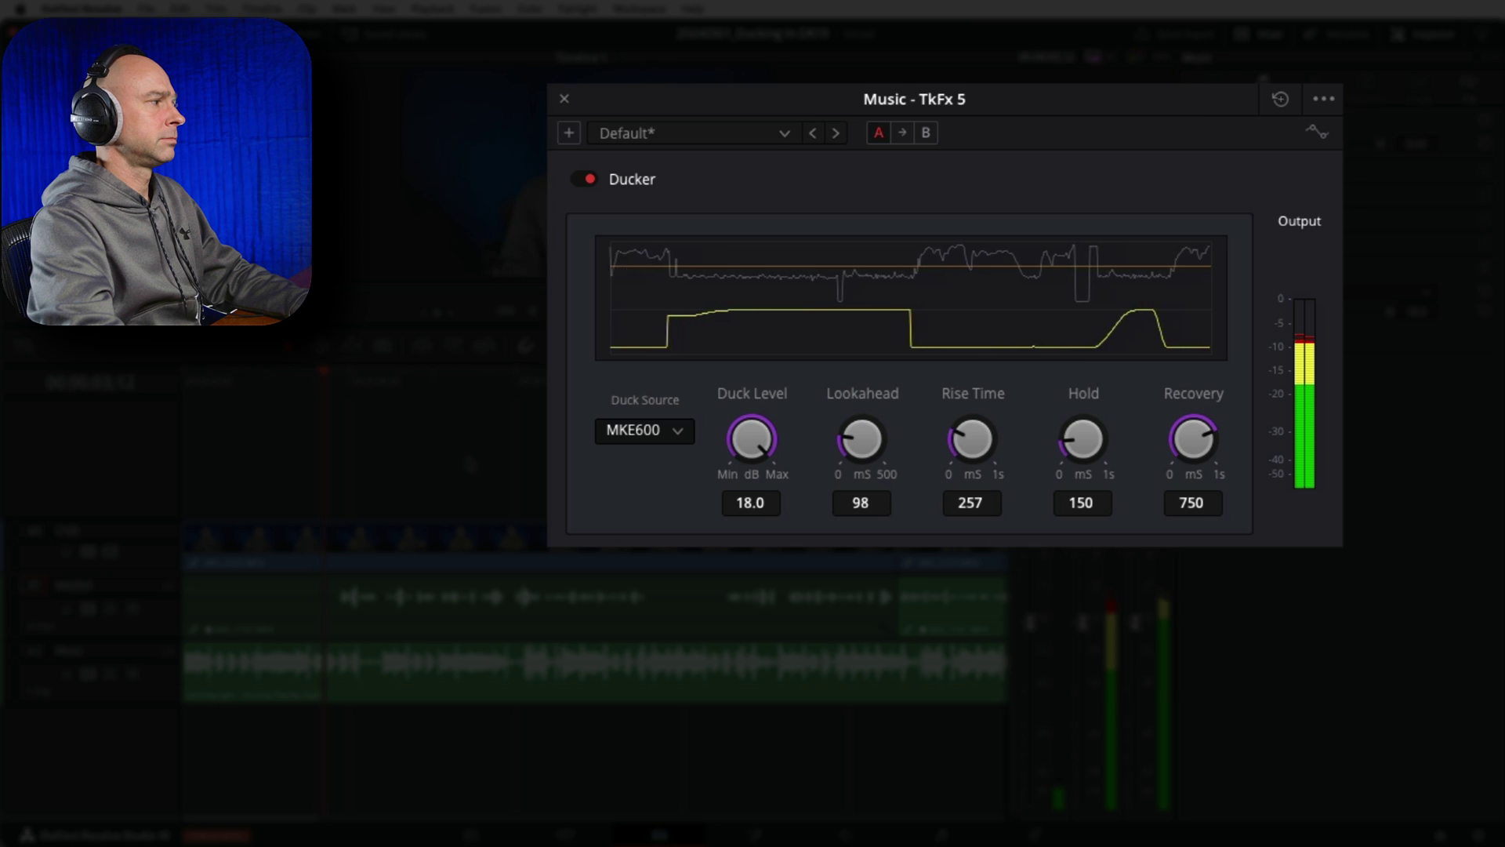
{"action": "left_click", "coordinate": [229, 379]}
{"action": "left_click", "coordinate": [225, 368]}
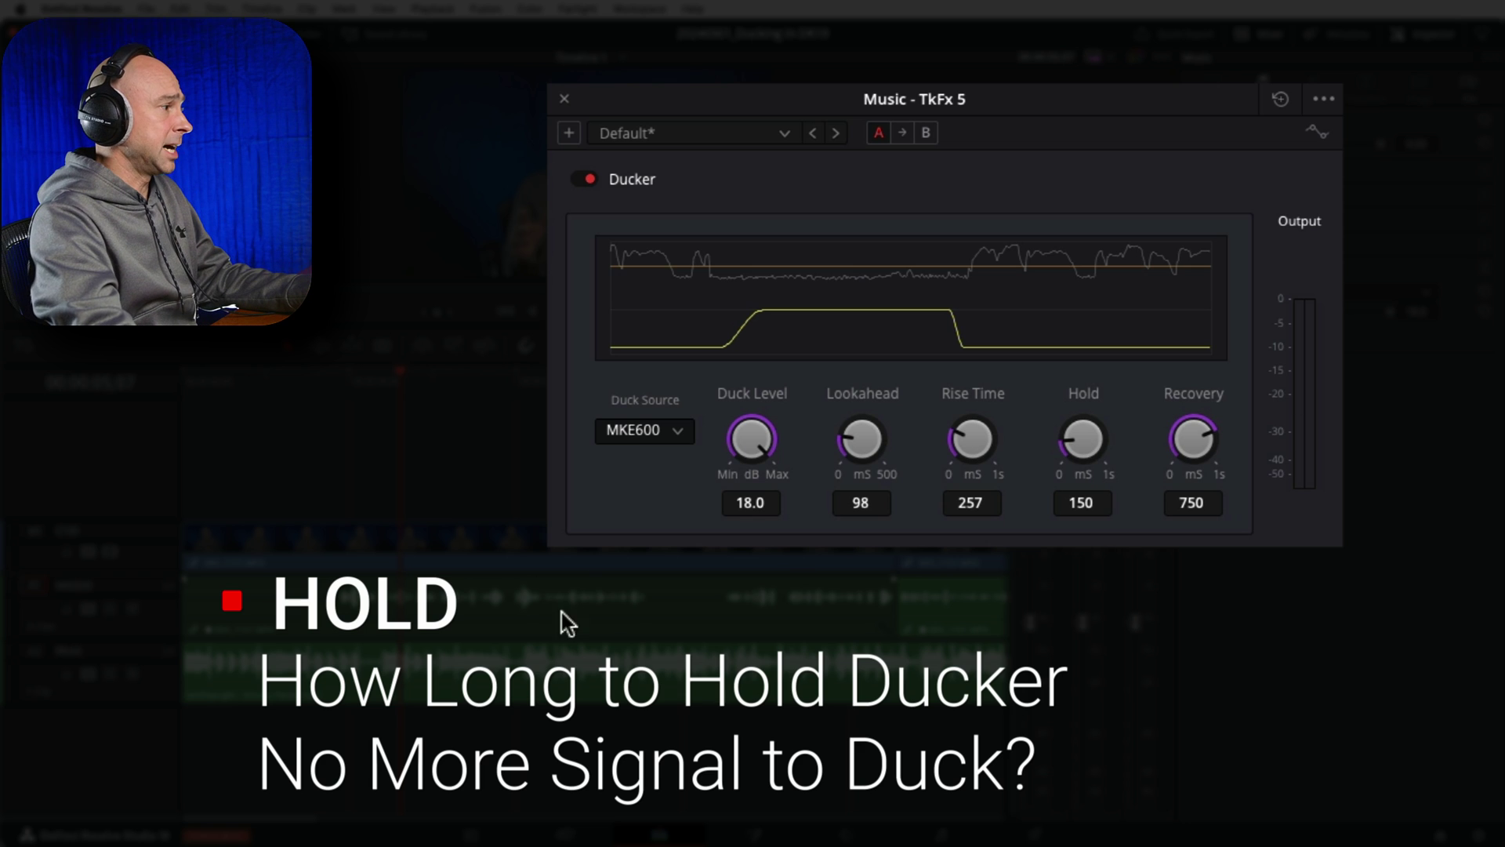
Play the pause between the spoken phrases, then try a Recovery of 0 ms and replay that pause.
{"action": "left_click", "coordinate": [639, 610]}
{"action": "left_click", "coordinate": [727, 605]}
{"action": "left_click", "coordinate": [643, 603]}
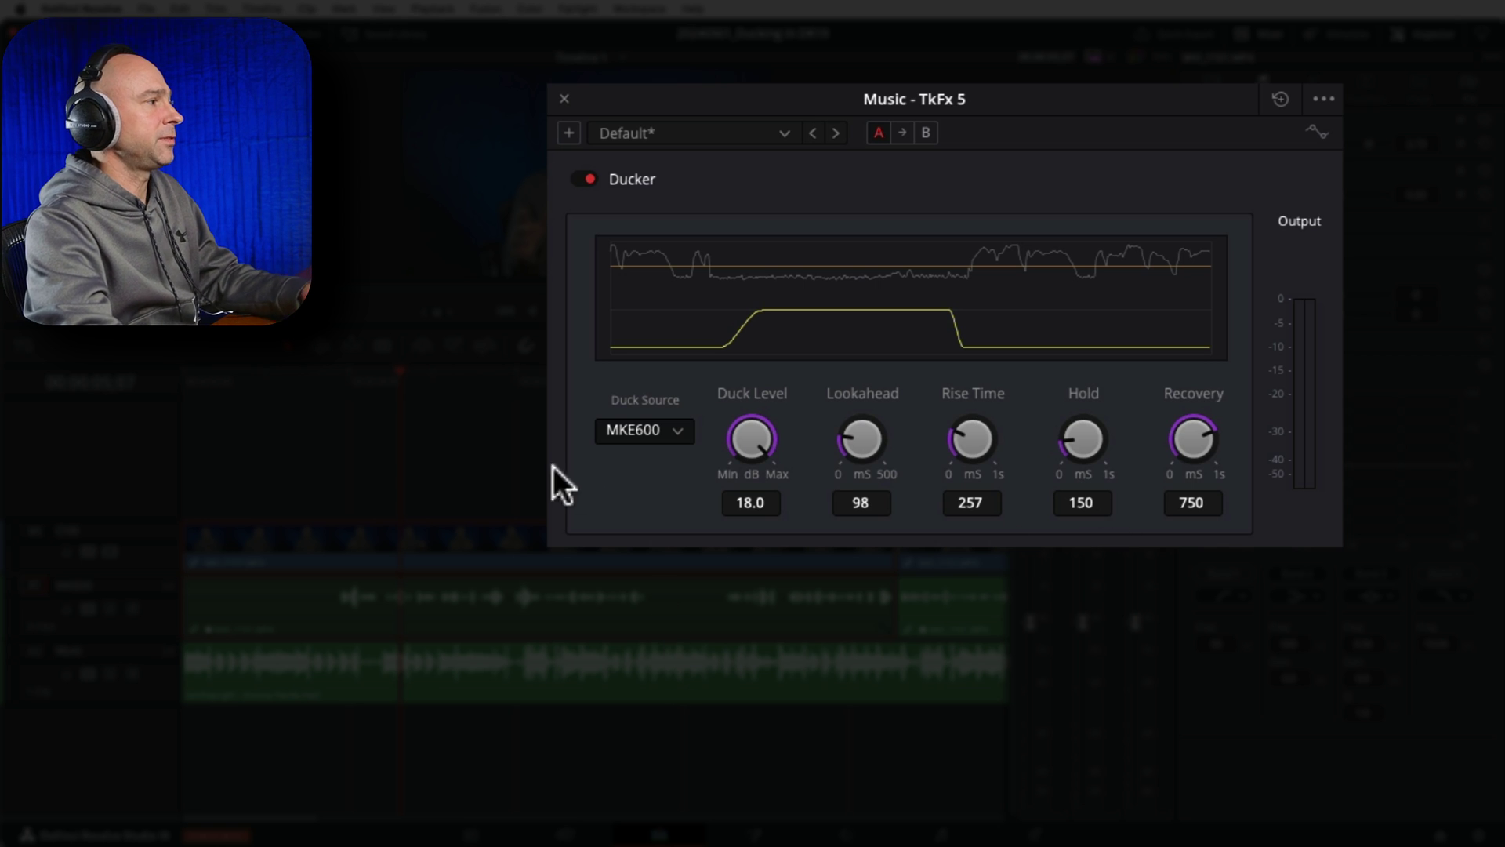
{"action": "key", "text": "space"}
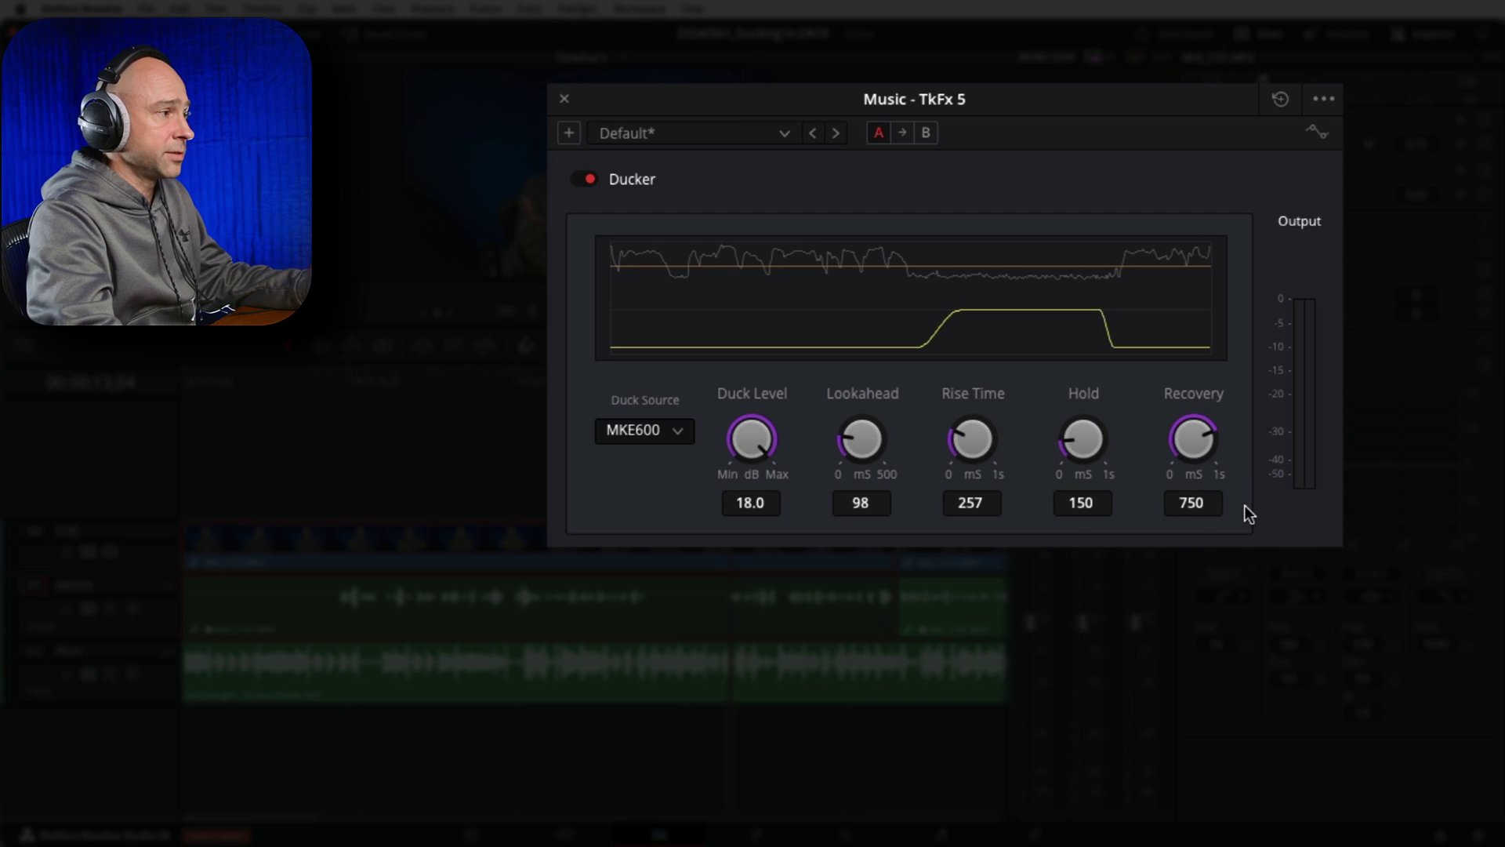
{"action": "left_click_drag", "start_coordinate": [1203, 439], "coordinate": [1211, 502]}
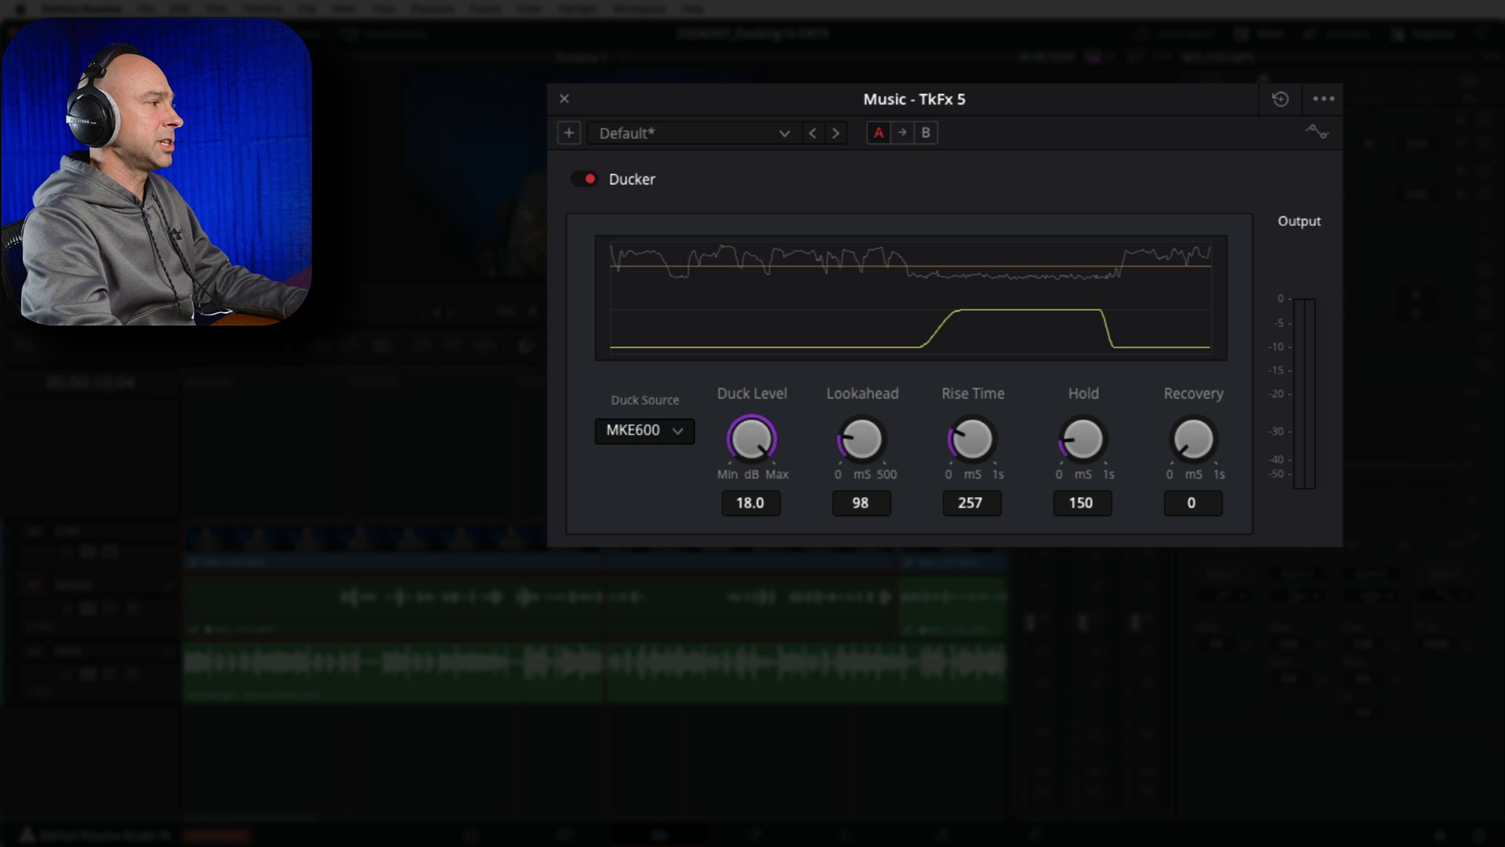
{"action": "key", "text": "space"}
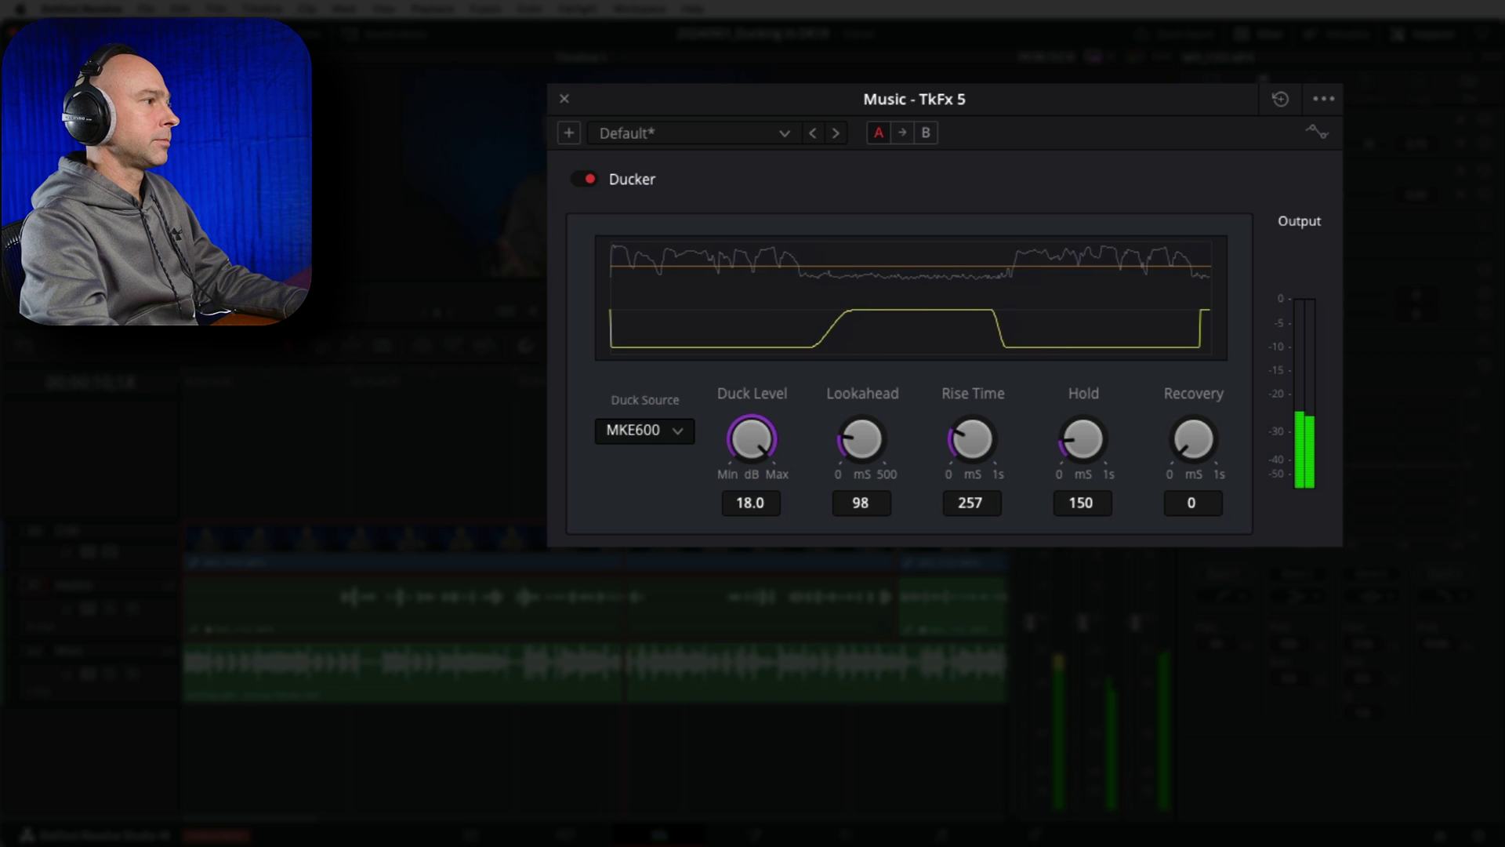
Try the Ducker's Hold at 745 ms and then 1000 ms, playing through the pause in the dialogue.
{"action": "left_click_drag", "start_coordinate": [1080, 441], "coordinate": [1286, 439]}
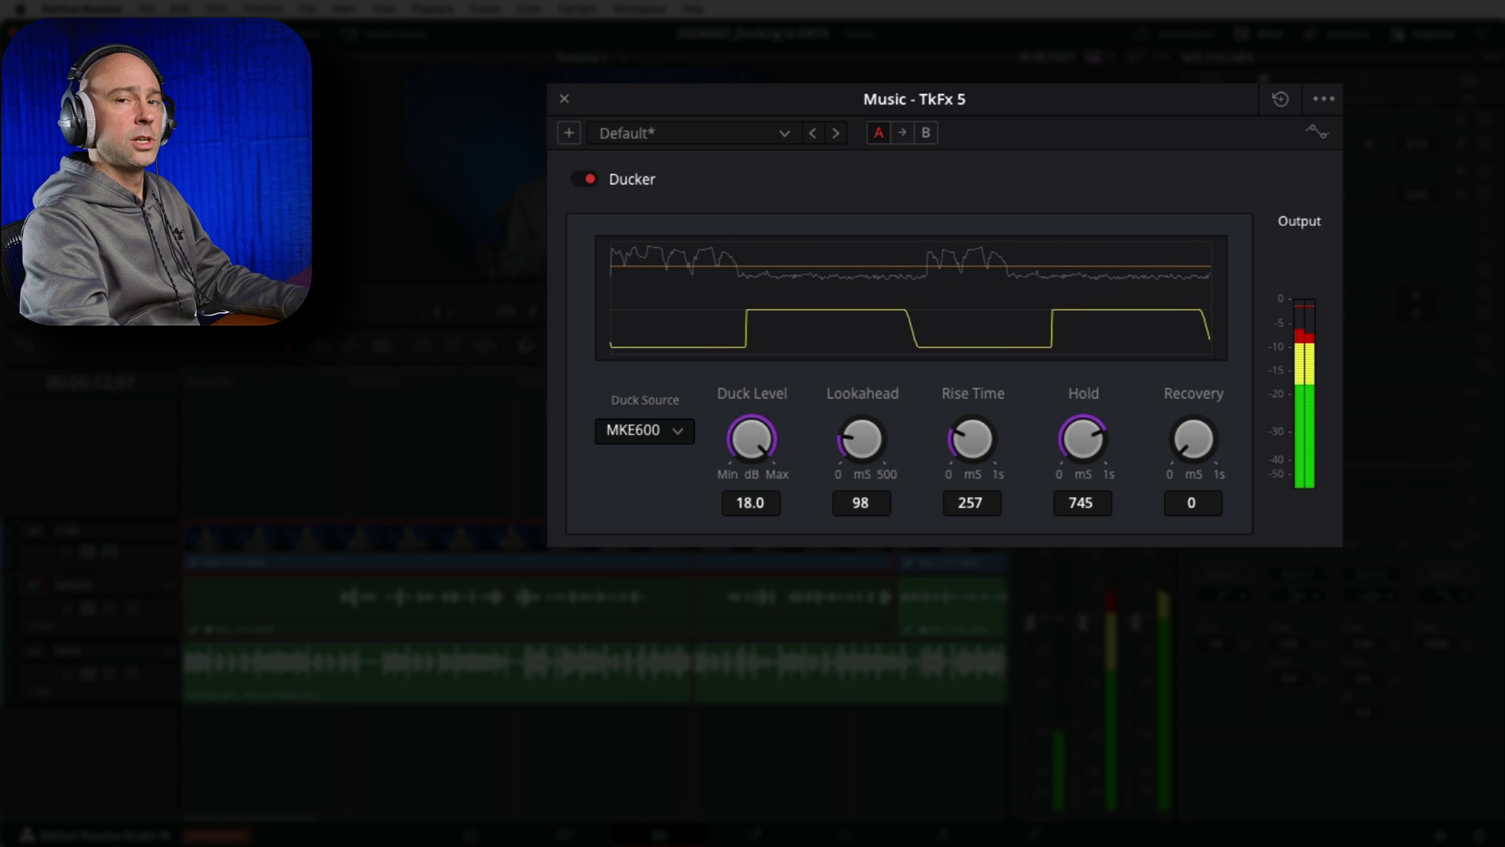
{"action": "left_click_drag", "start_coordinate": [1086, 436], "coordinate": [1087, 392]}
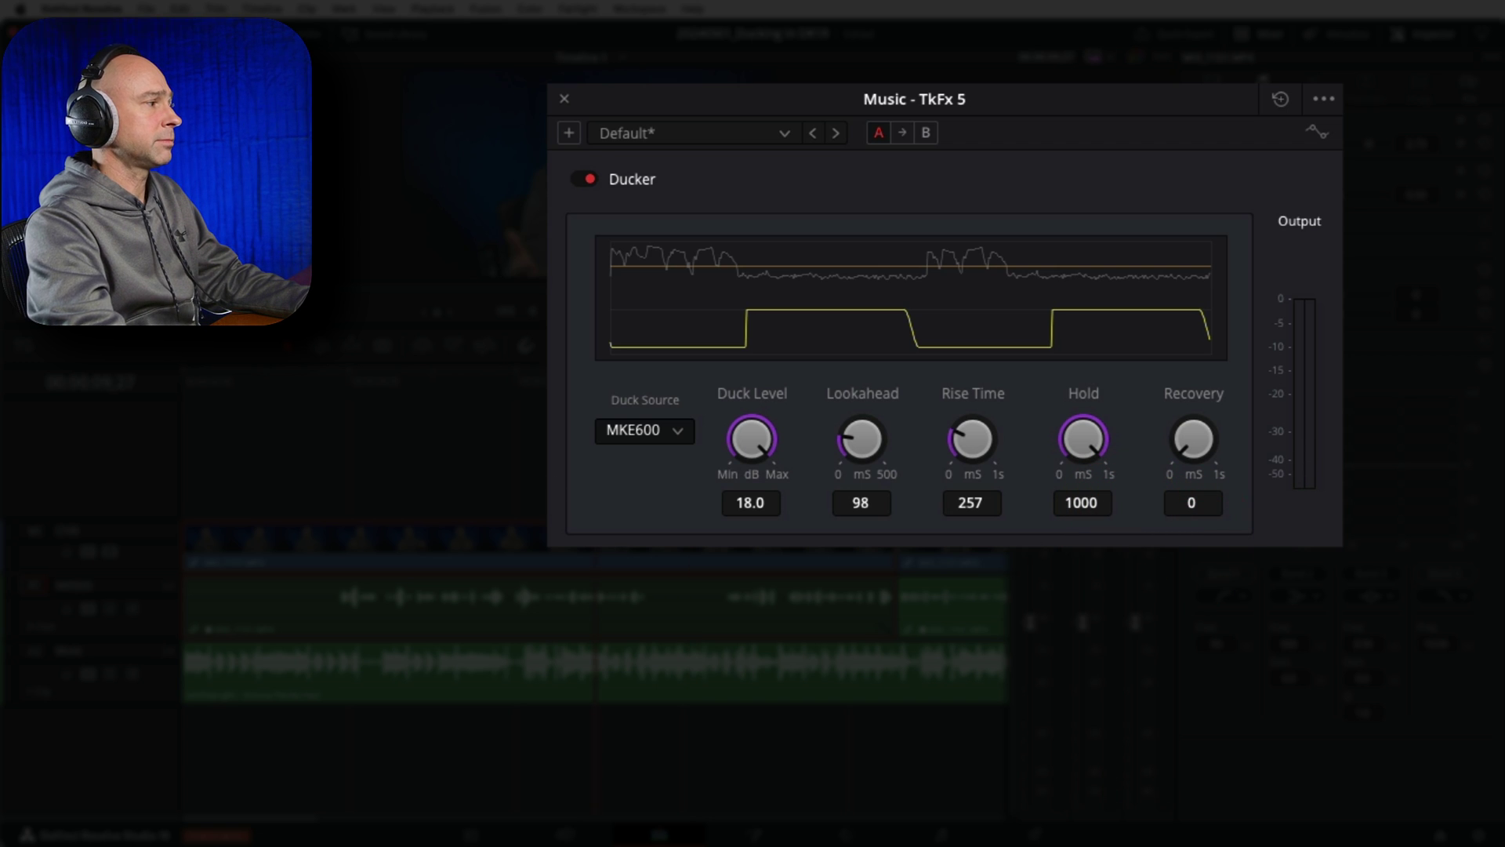
{"action": "key", "text": "space"}
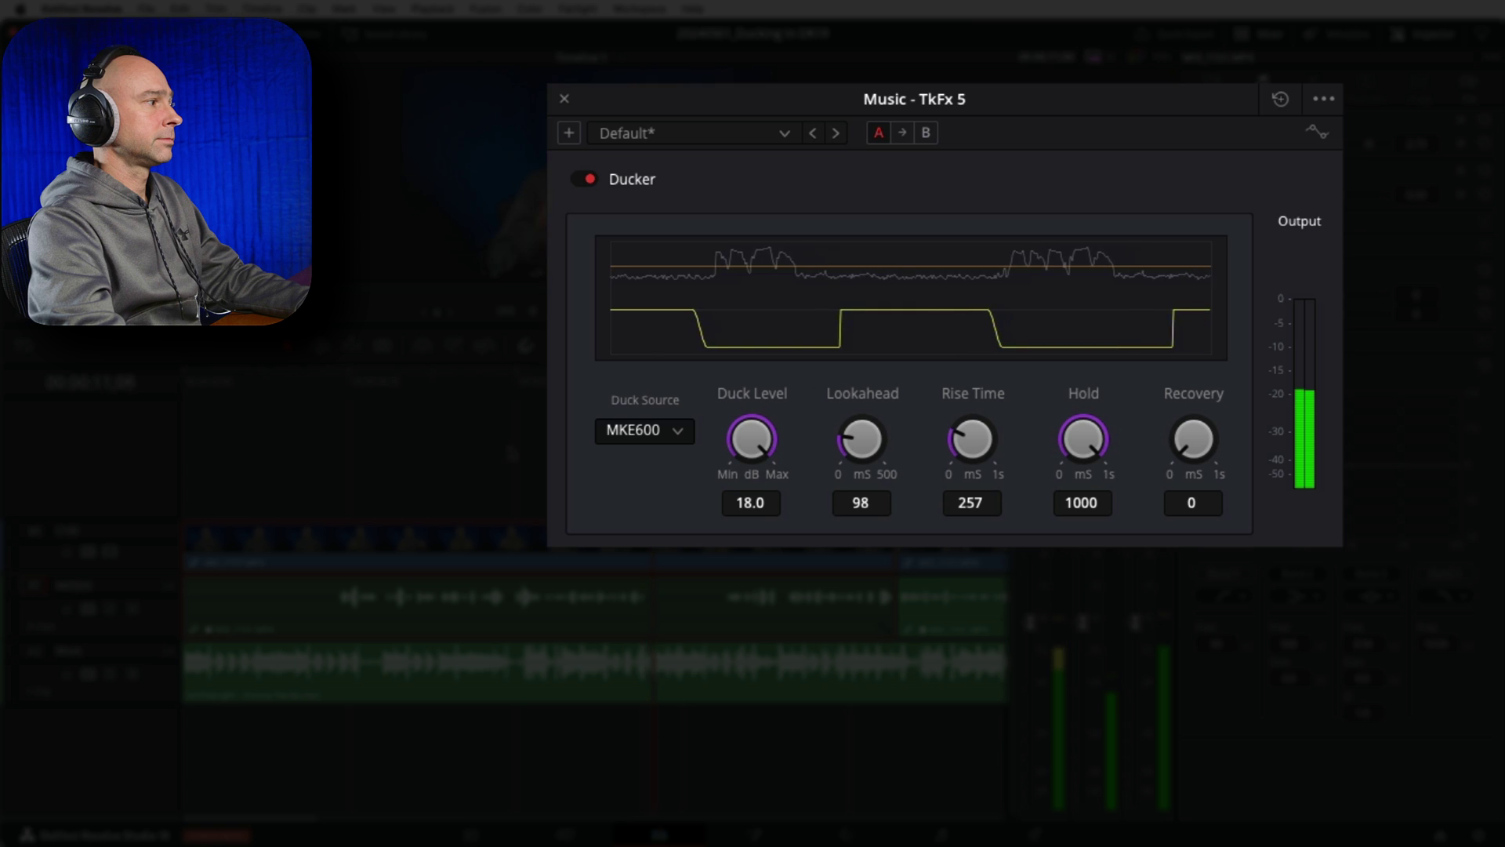
{"action": "key", "text": "space"}
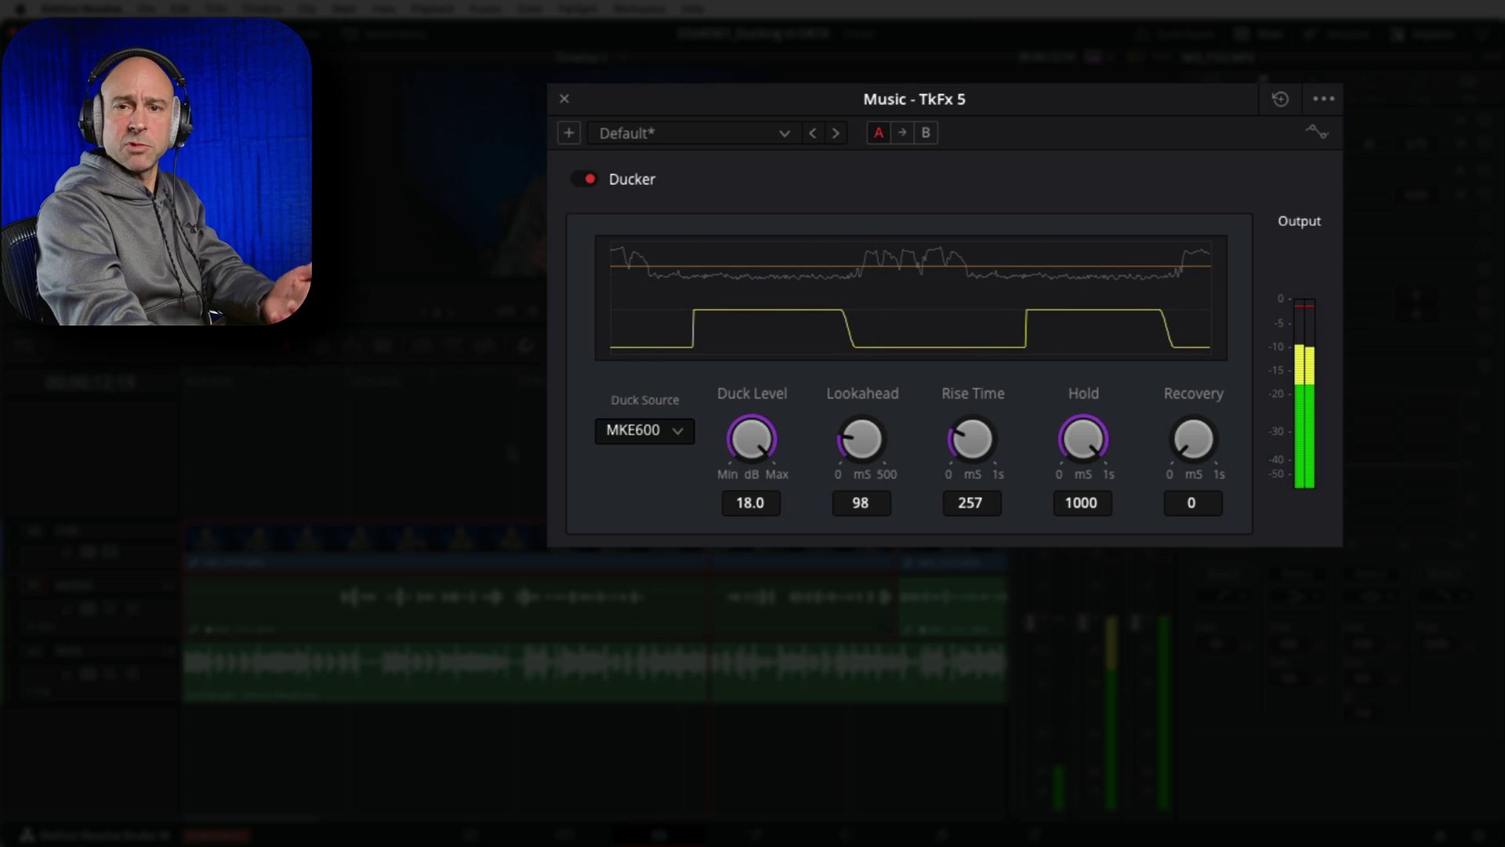
Reset the Ducker's Hold and Recovery, and set Recovery to 824 ms and Hold to 517 ms.
{"action": "left_click_drag", "start_coordinate": [1098, 425], "coordinate": [808, 472]}
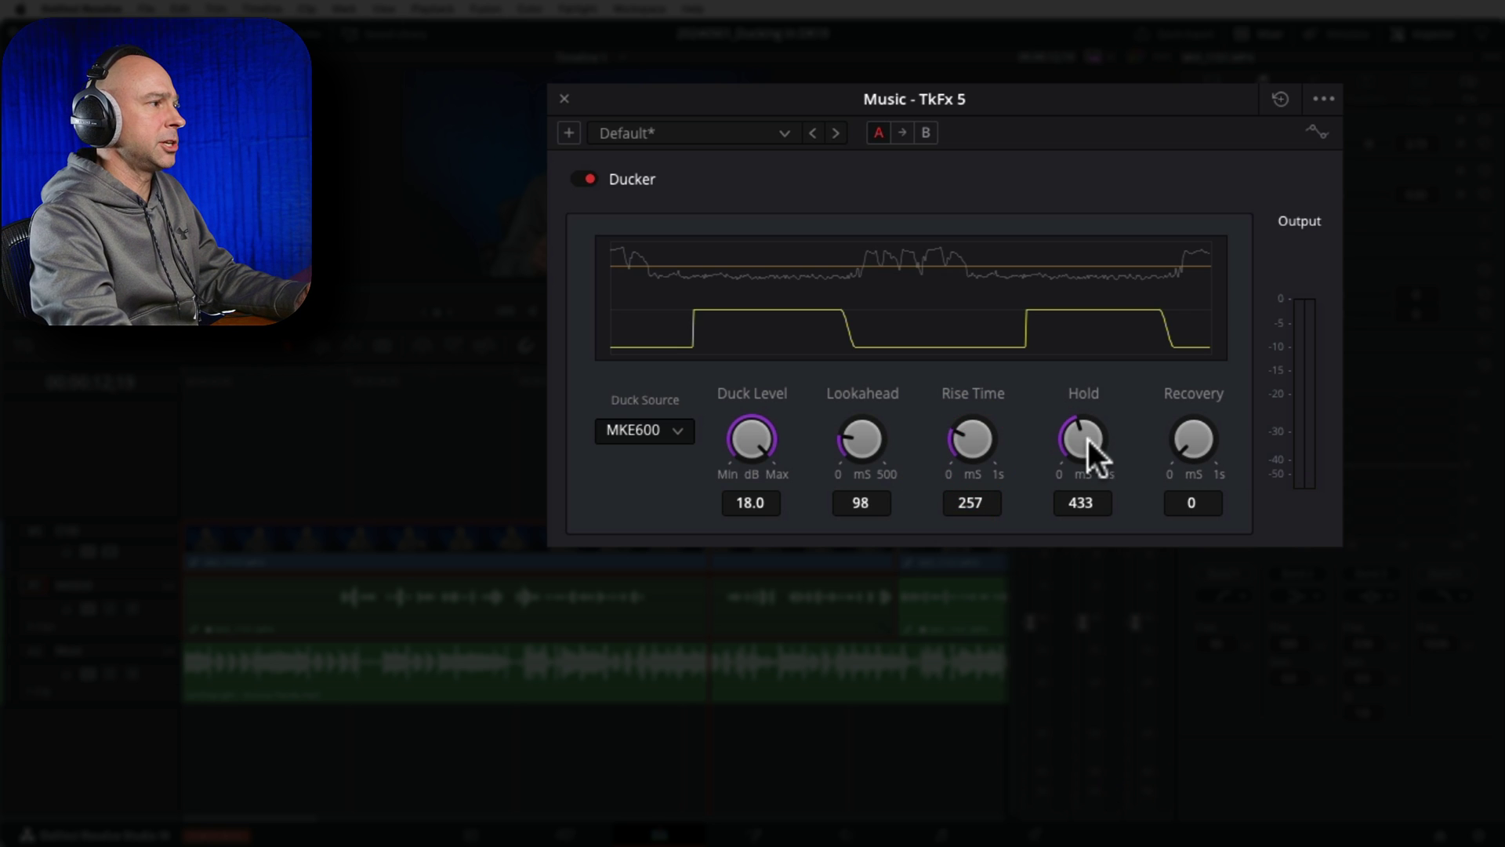
{"action": "double_click", "coordinate": [1195, 441]}
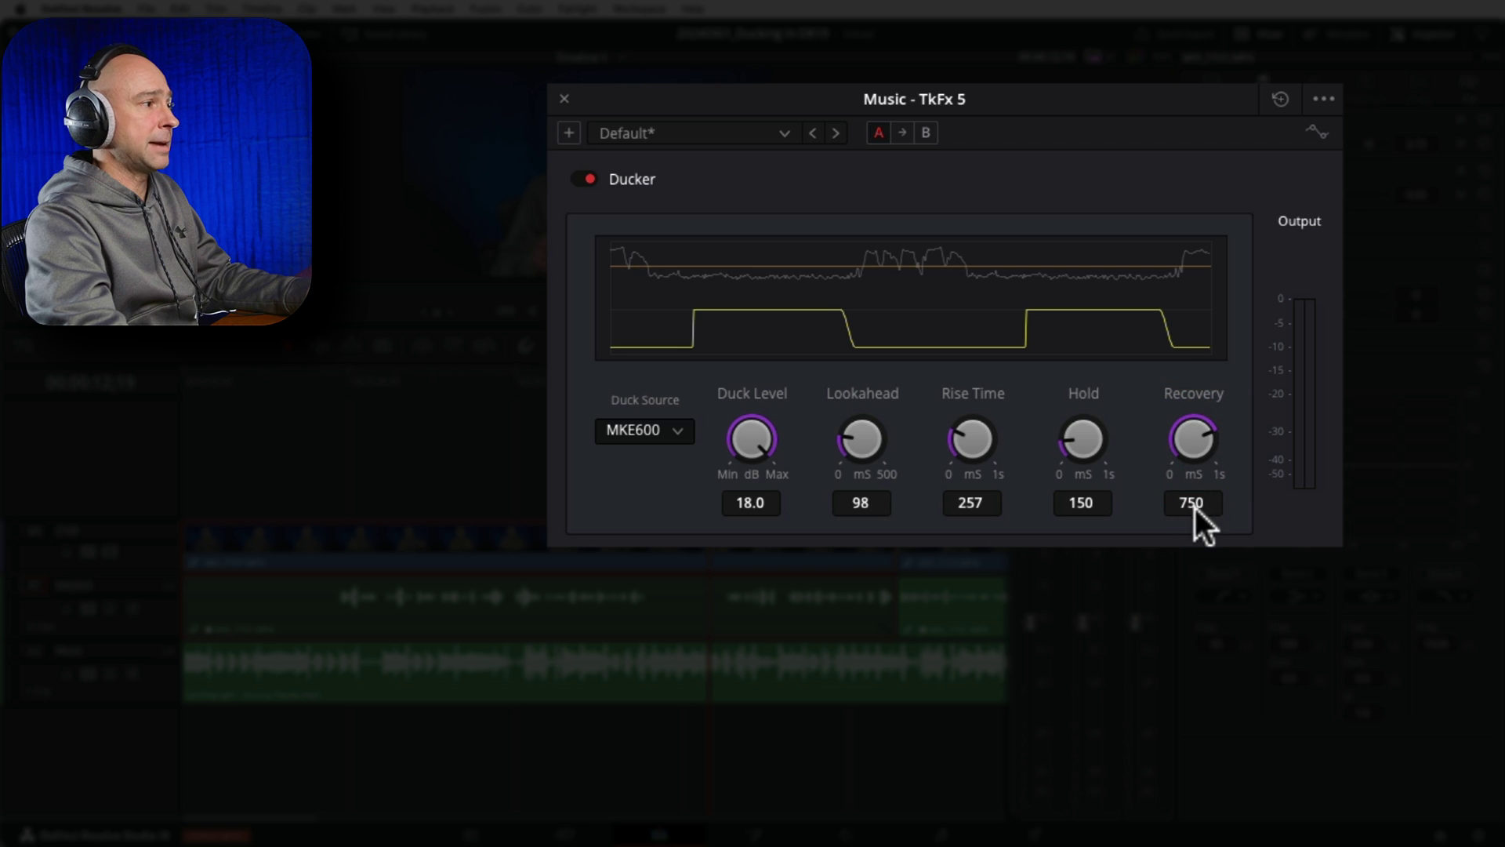
{"action": "mouse_move", "coordinate": [1180, 435]}
{"action": "left_mouse_down"}
{"action": "mouse_move", "coordinate": [1217, 453]}
{"action": "mouse_move", "coordinate": [1192, 447]}
{"action": "left_mouse_up"}
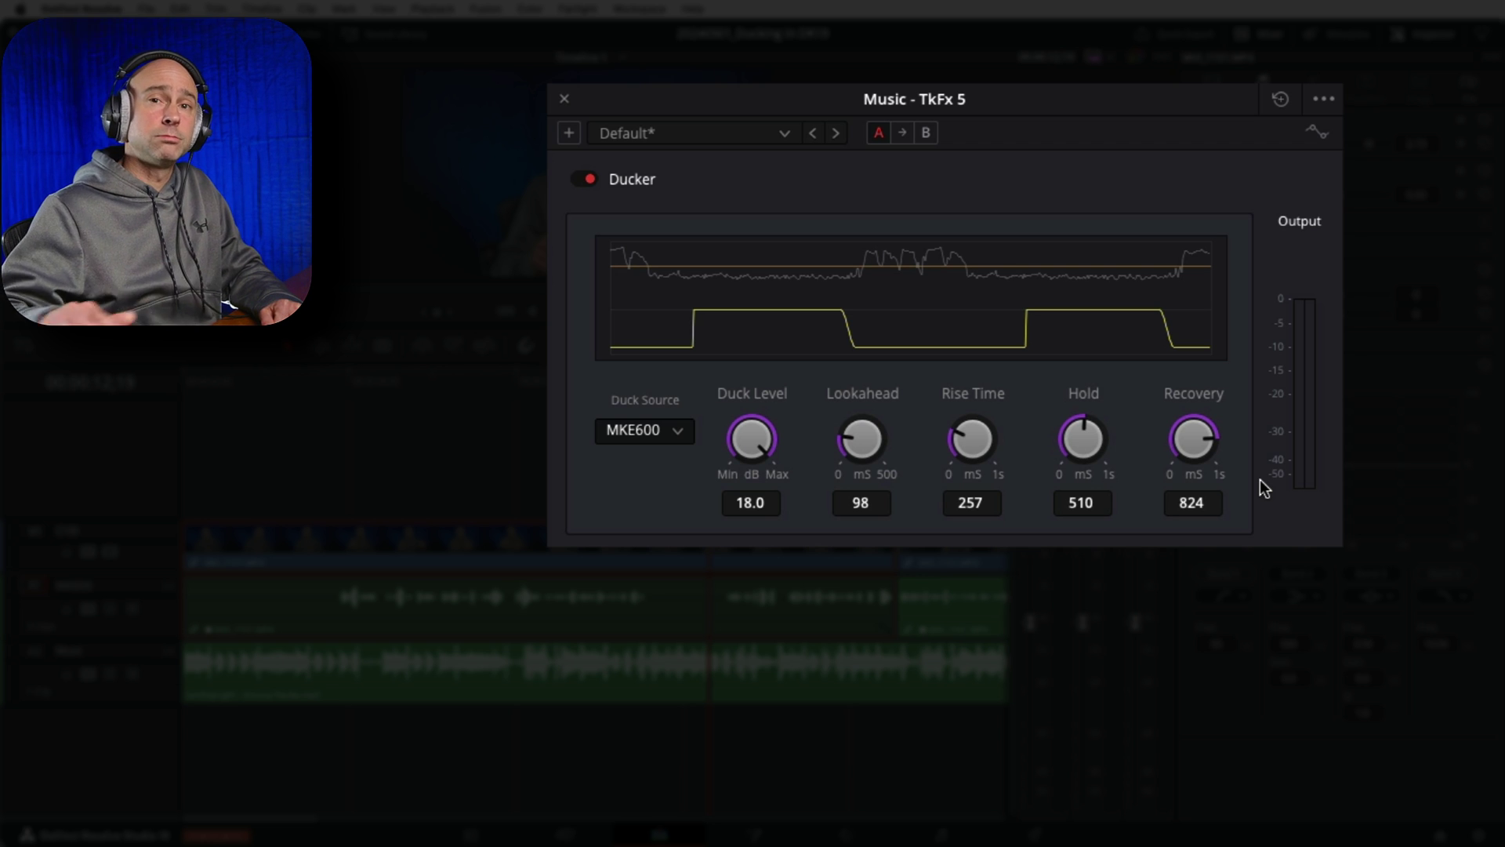
{"action": "left_click_drag", "start_coordinate": [1082, 431], "coordinate": [1085, 425]}
Split the first MVI_1151.MP4 clip at 00:00:07;29 and move the second part later to leave a short gap.
{"action": "left_click", "coordinate": [487, 383]}
{"action": "left_click", "coordinate": [512, 596]}
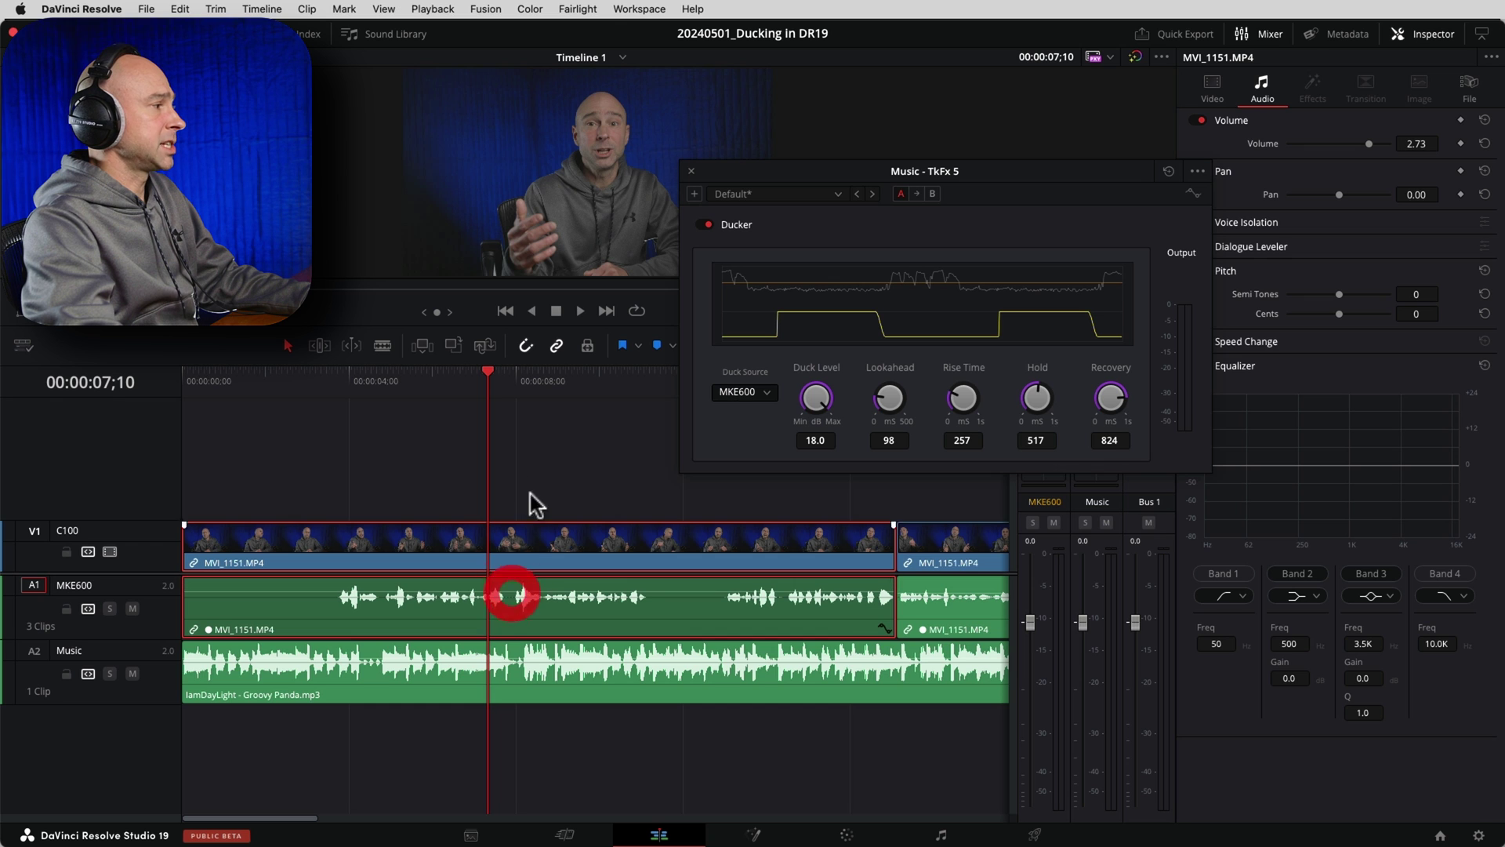
{"action": "left_click", "coordinate": [515, 383]}
{"action": "key", "text": "super+b"}
{"action": "left_click_drag", "start_coordinate": [555, 549], "coordinate": [567, 546]}
Set the Ducker's Hold to 0 ms and play from 00:00:06;16 across the gap between the split clips.
{"action": "left_click", "coordinate": [455, 385]}
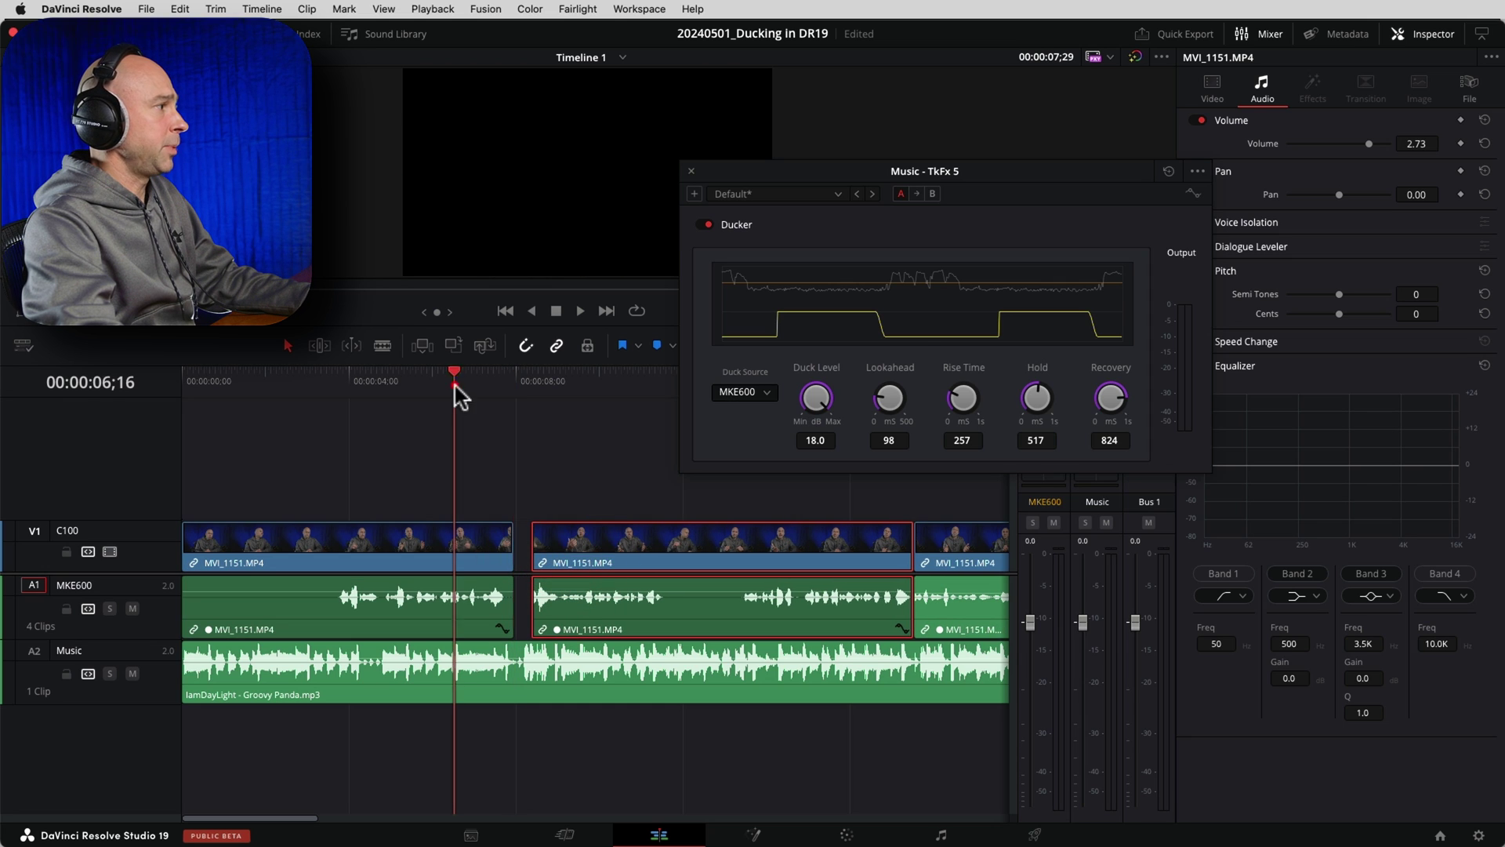
{"action": "double_click", "coordinate": [1036, 398]}
{"action": "left_click", "coordinate": [593, 453]}
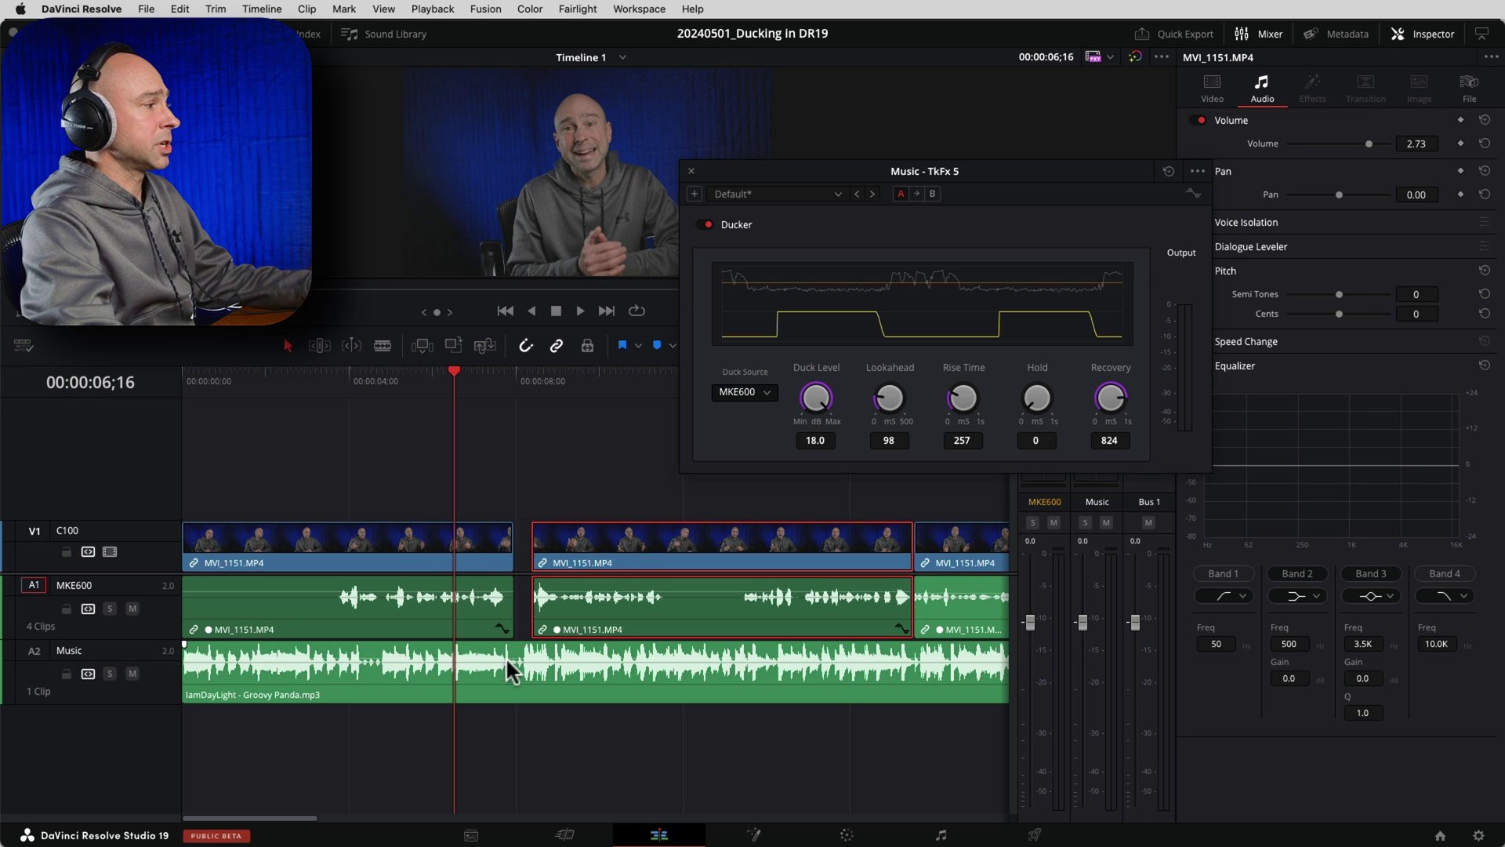
{"action": "left_click", "coordinate": [455, 375]}
{"action": "key", "text": "space"}
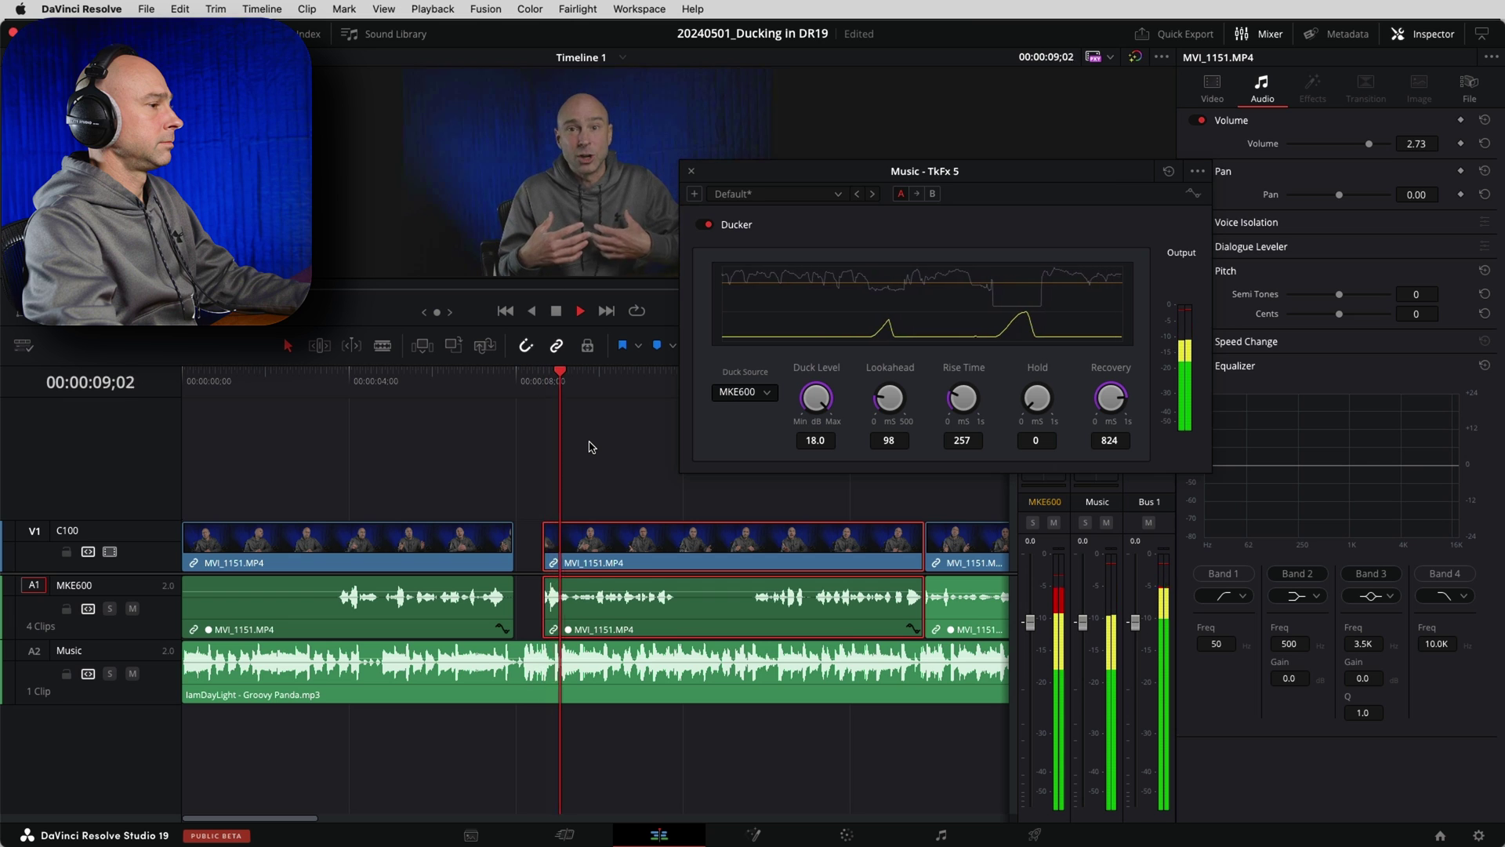
Set the Ducker's Hold to 497 ms, play from 00:00:06;06 across the gap, and undo the clip split.
{"action": "key", "text": "space"}
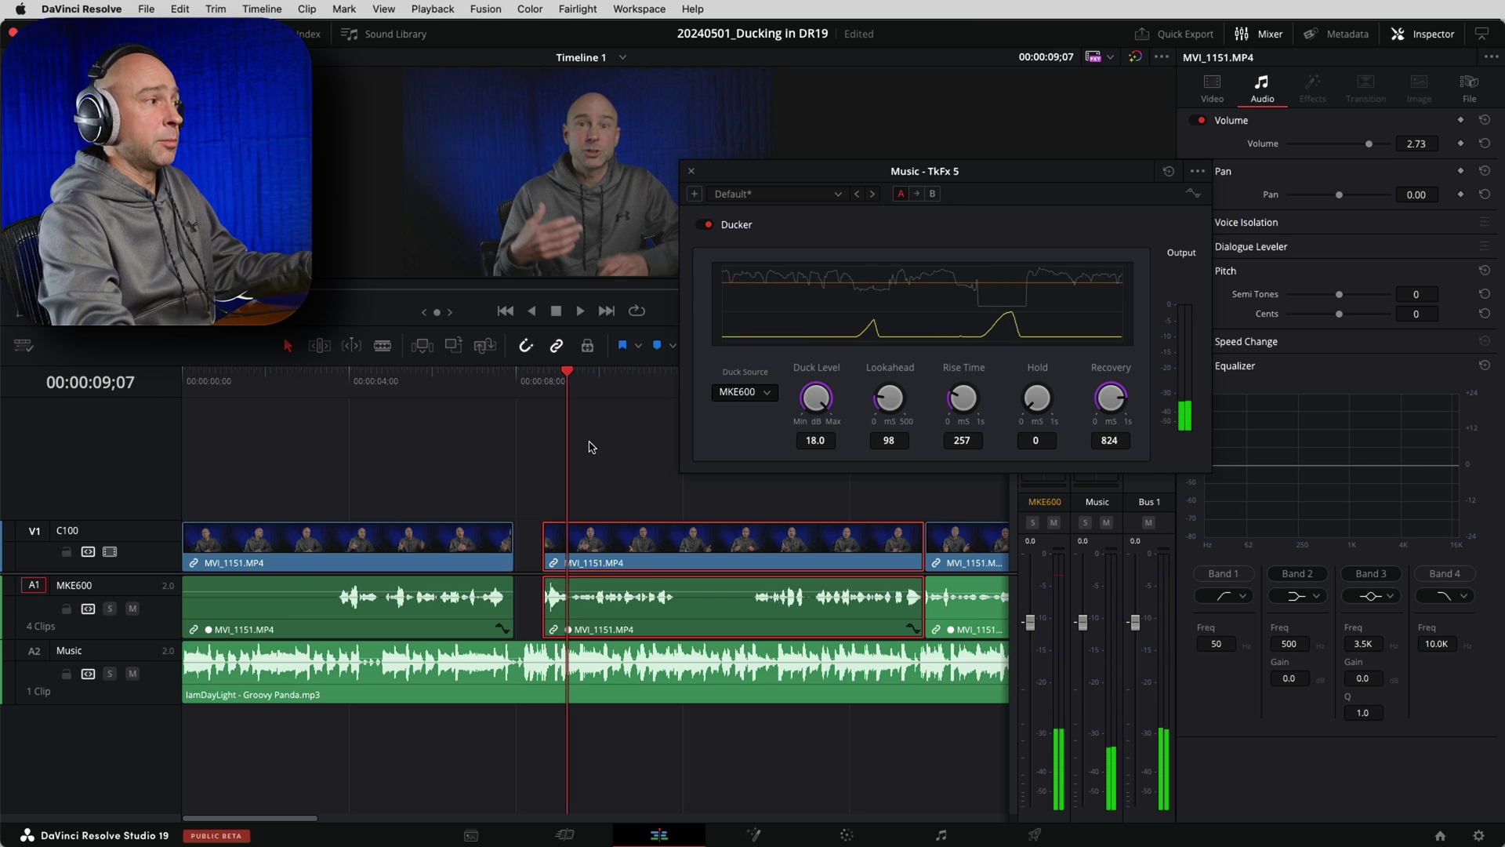
{"action": "mouse_move", "coordinate": [1033, 408]}
{"action": "left_mouse_down"}
{"action": "mouse_move", "coordinate": [1118, 407]}
{"action": "mouse_move", "coordinate": [1062, 408]}
{"action": "left_mouse_up"}
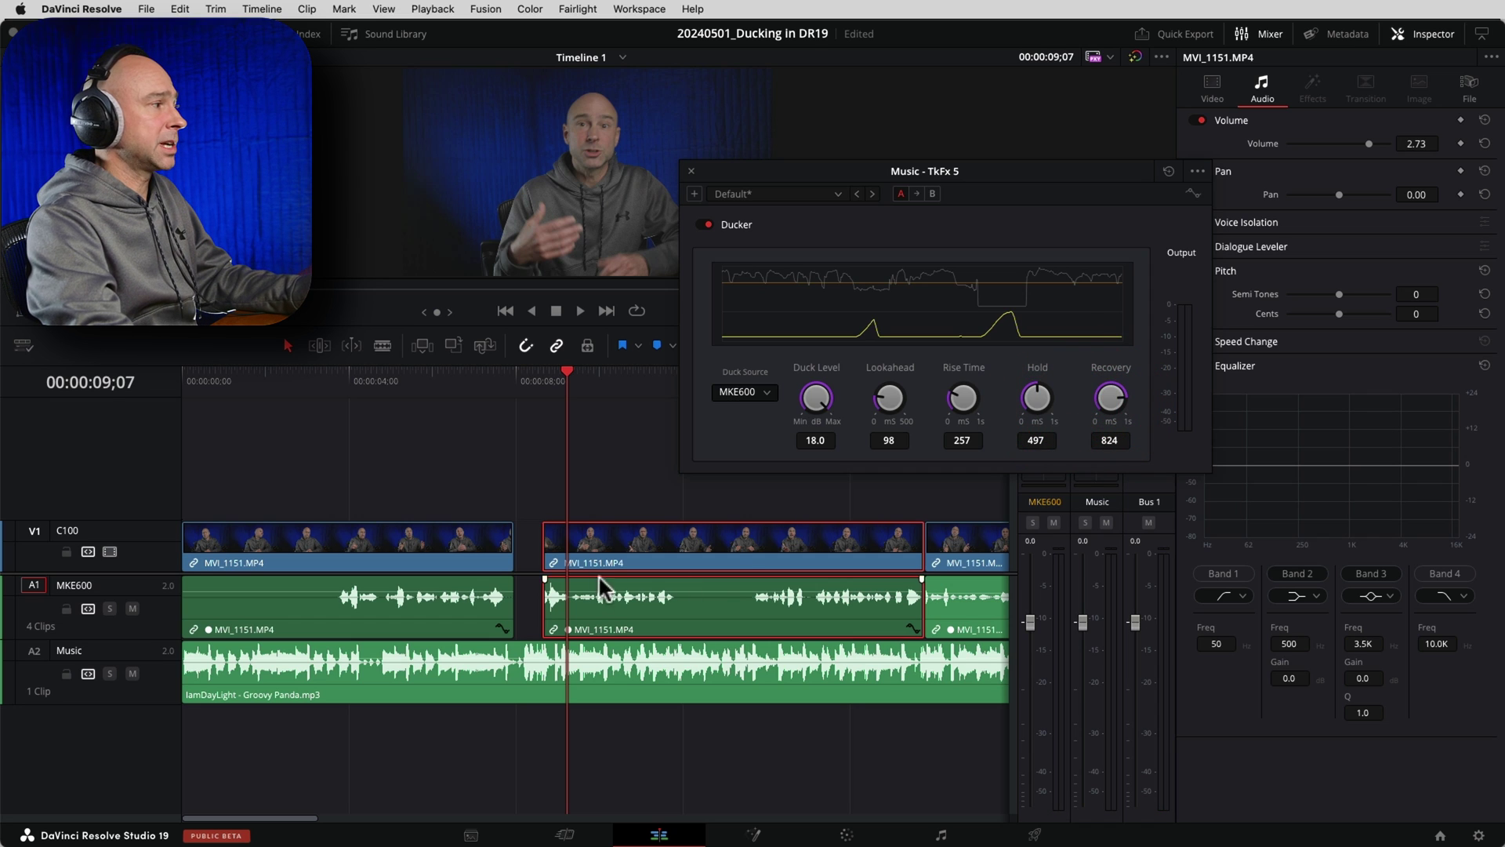
{"action": "left_click", "coordinate": [439, 378]}
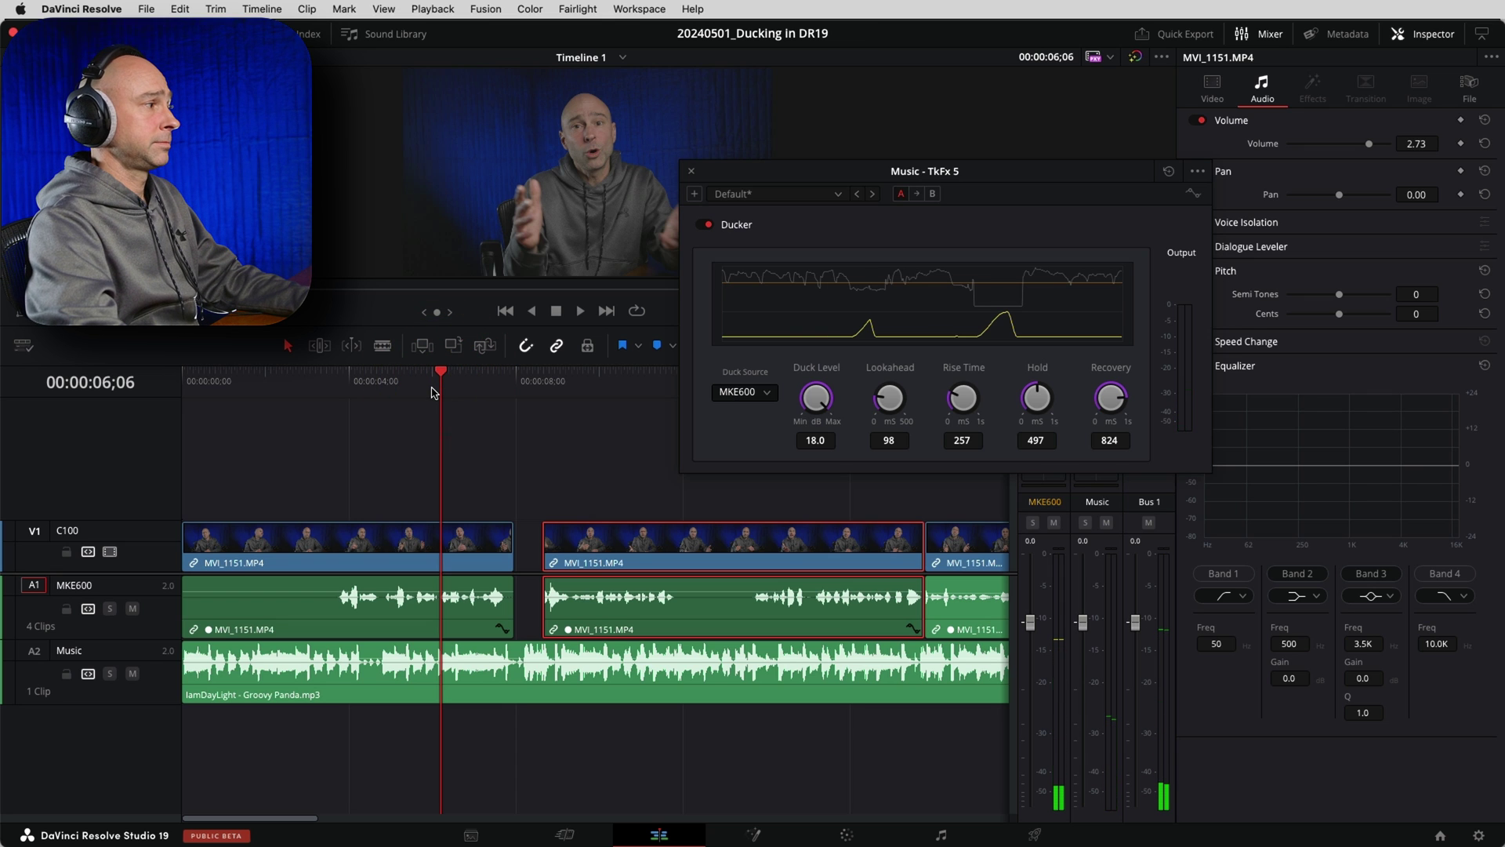
{"action": "key", "text": "space"}
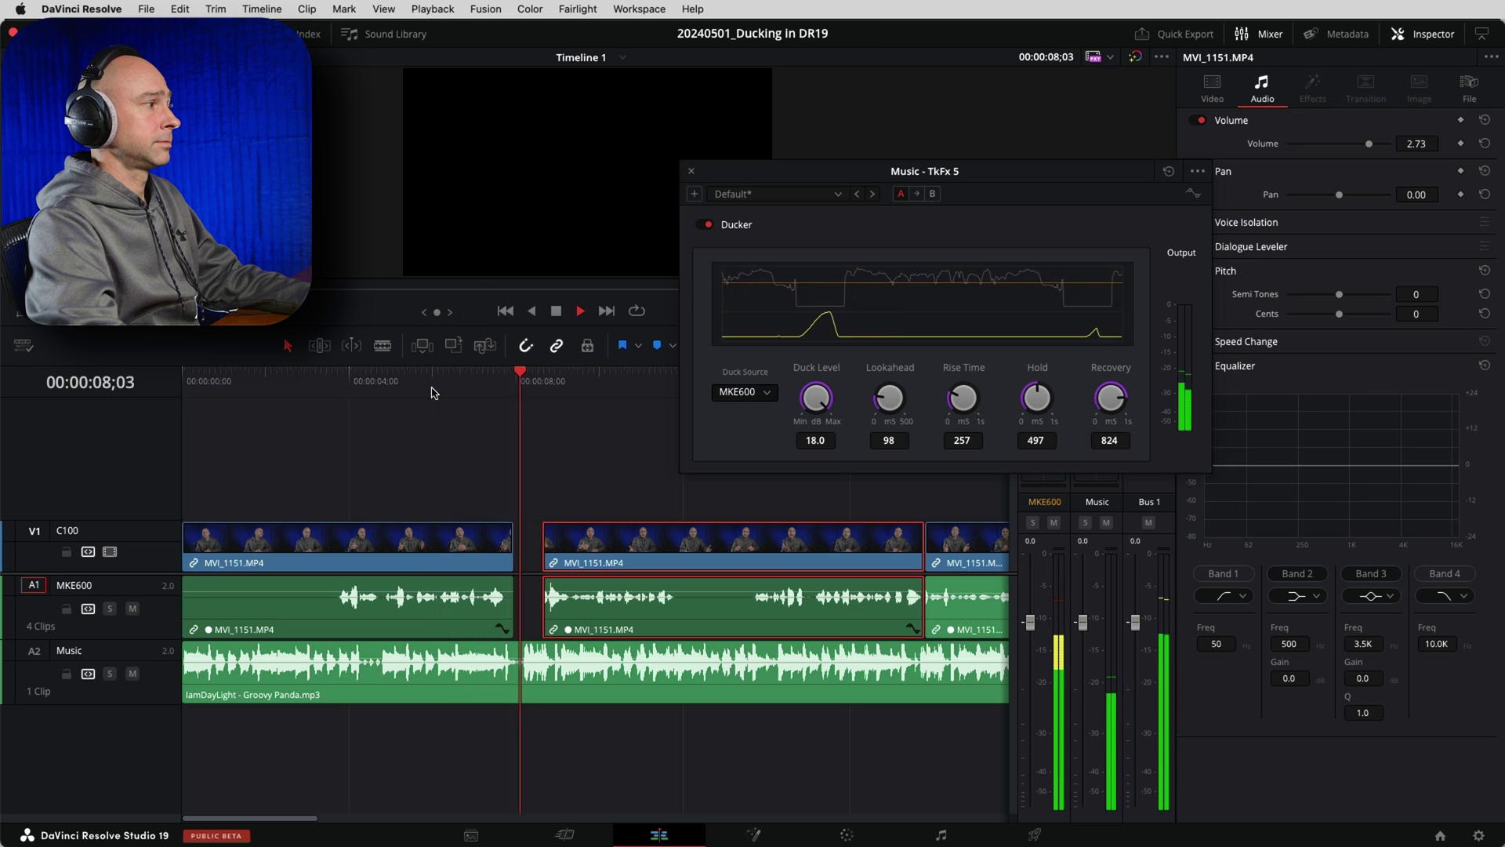
{"action": "key", "text": "space"}
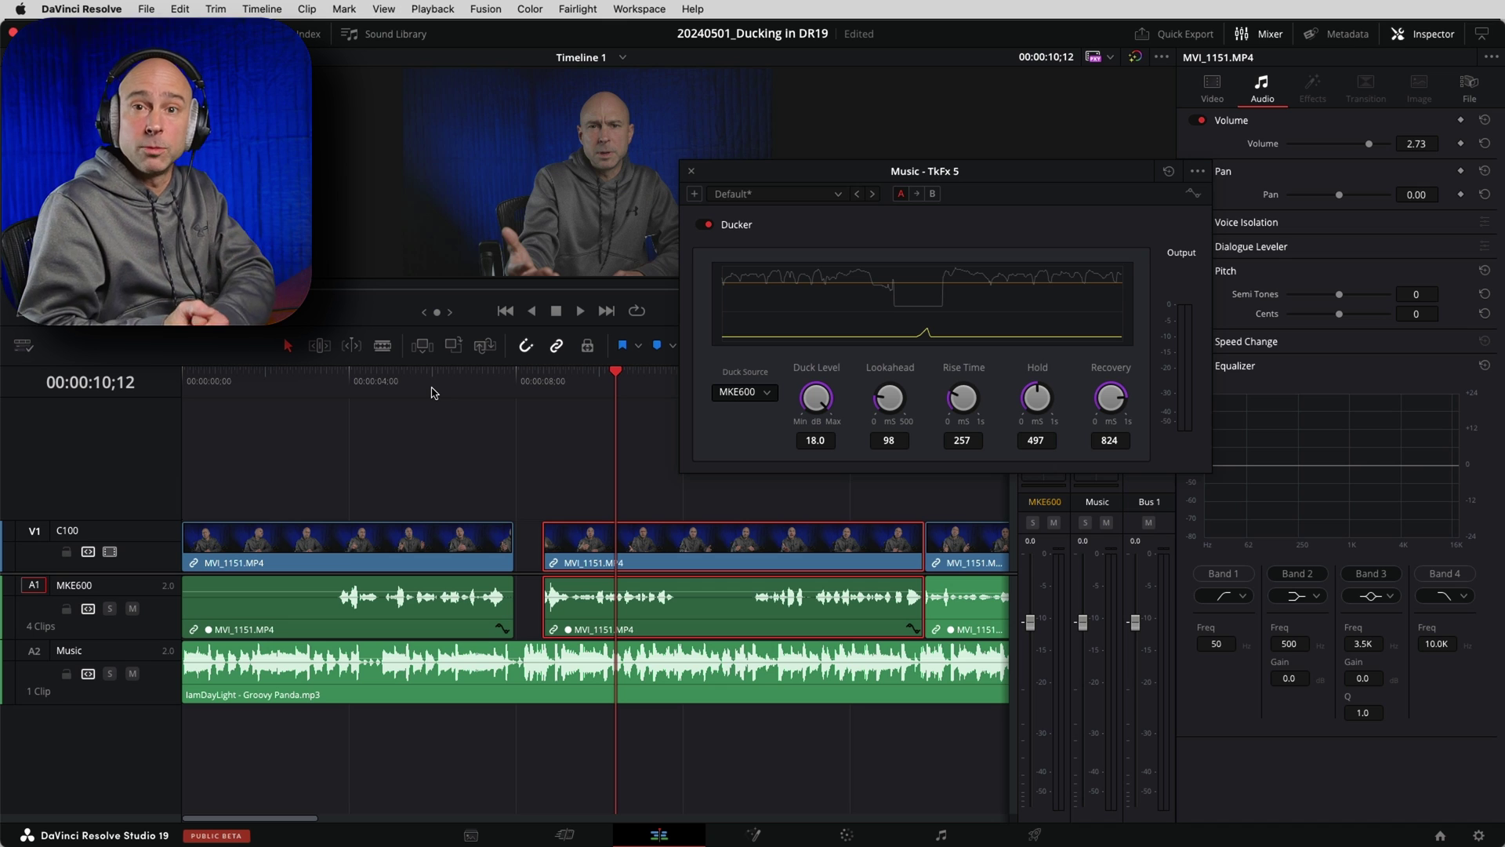
{"action": "key", "text": "super+z"}
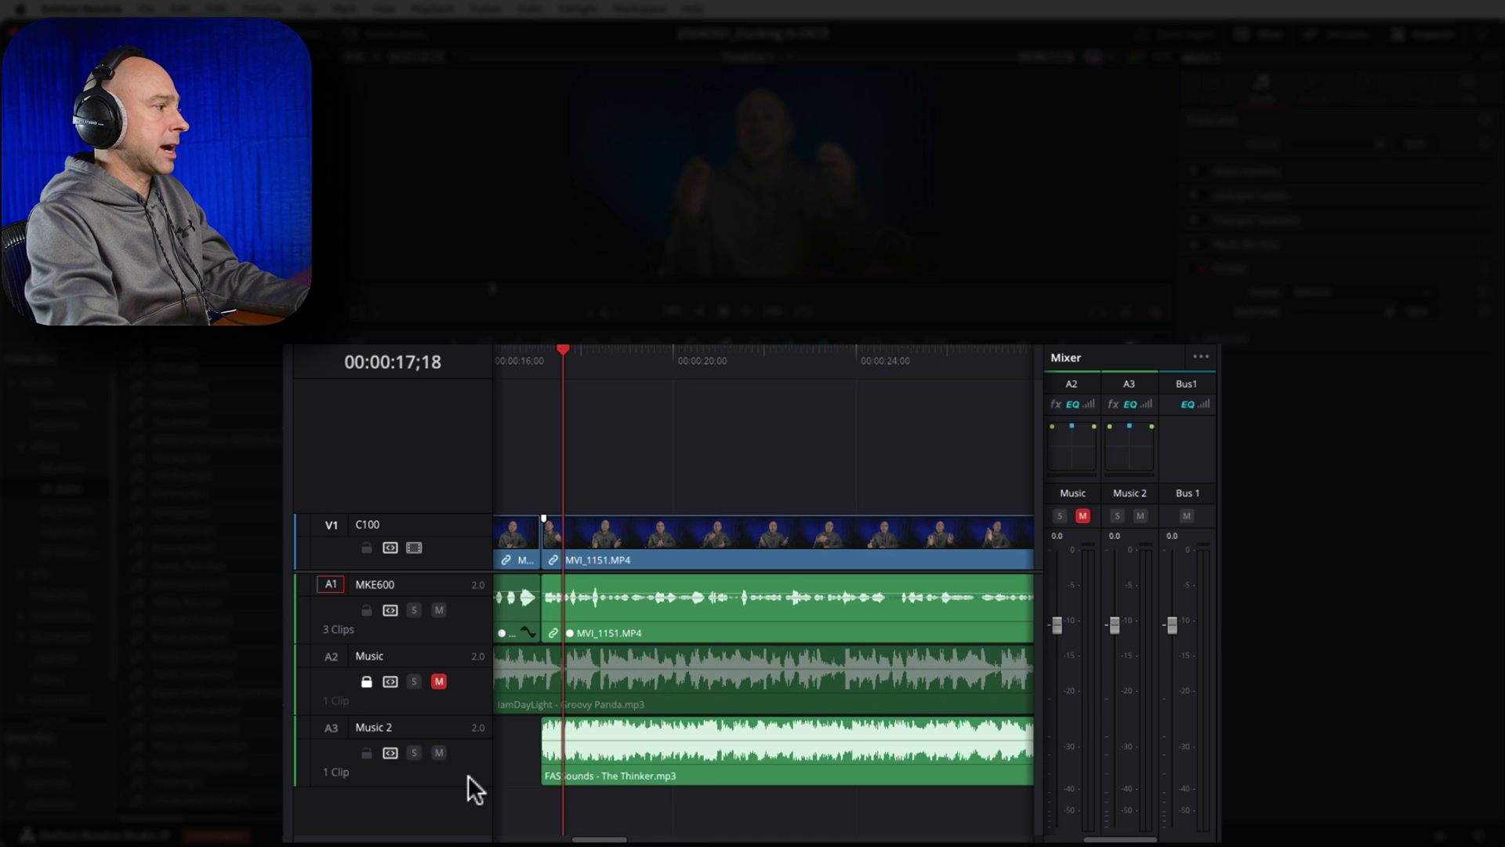
Select FASSounds - The Thinker.mp3 on the Music 2 track and play from 00:00:17;18 to check its unducked level.
{"action": "left_click", "coordinate": [662, 770]}
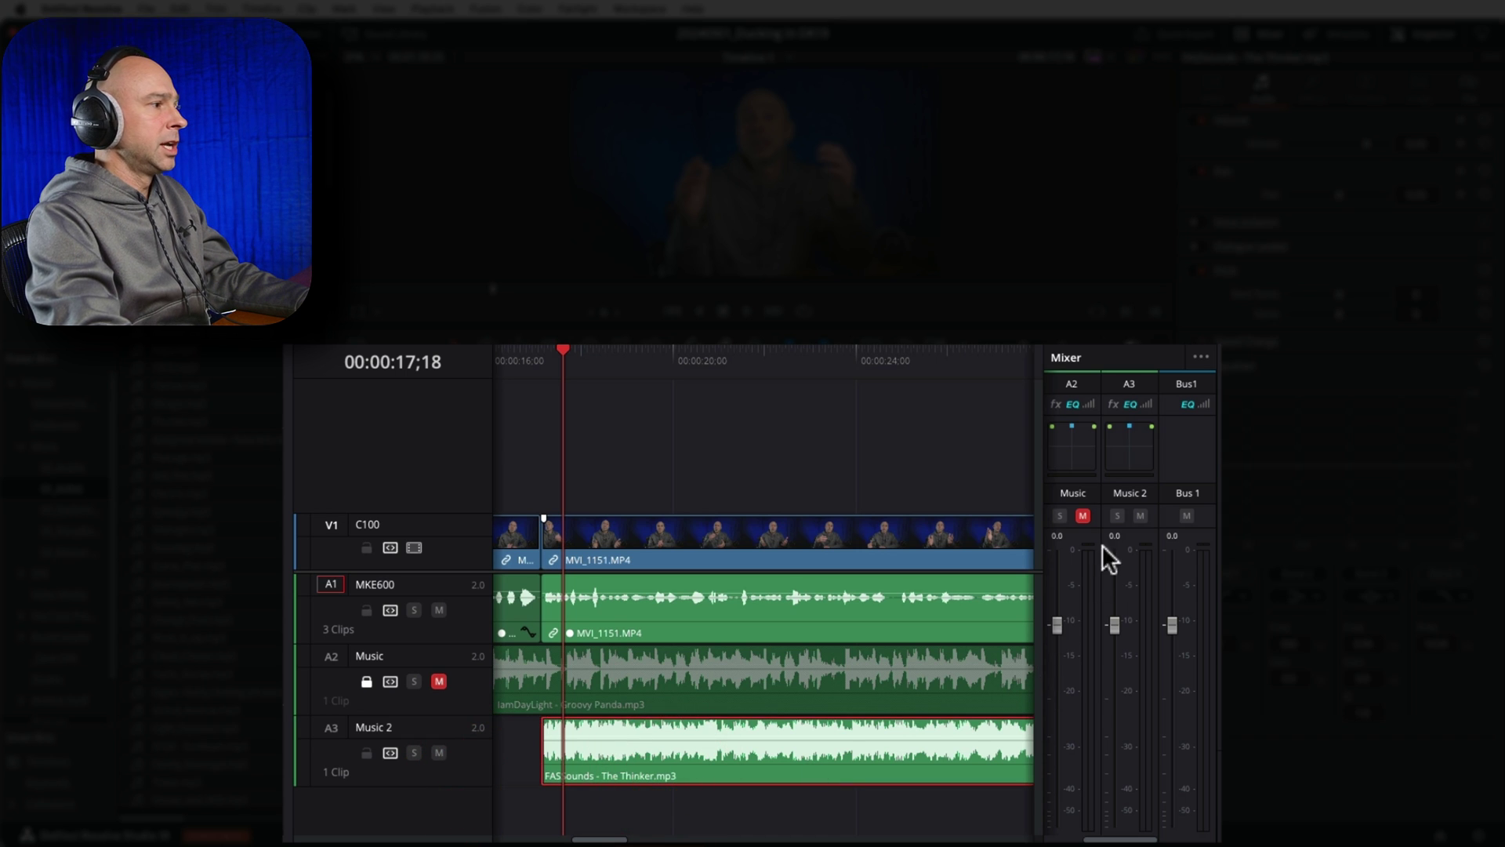
{"action": "key", "text": "space"}
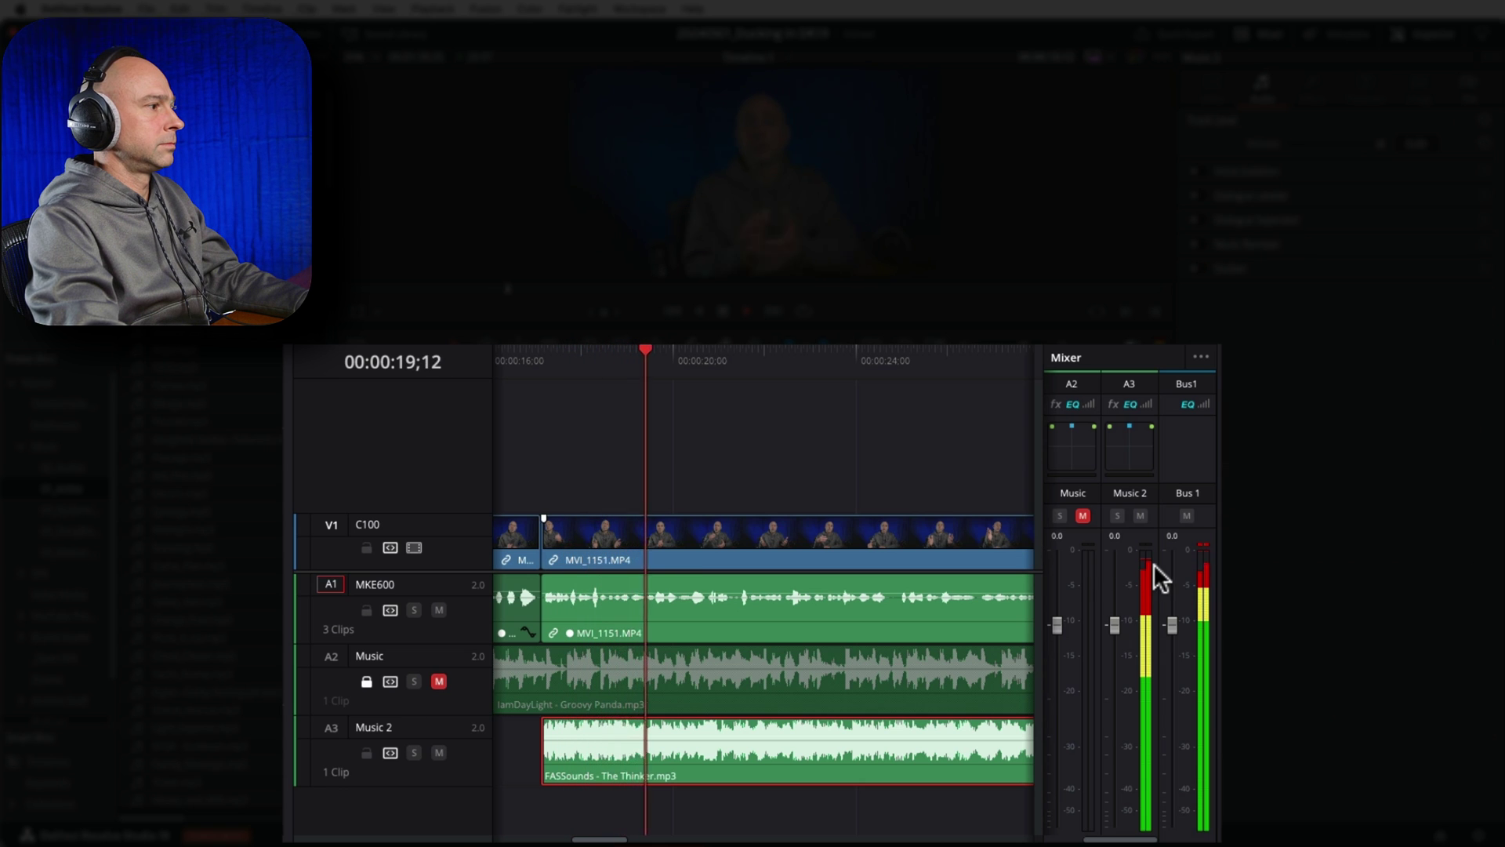
{"action": "key", "text": "space"}
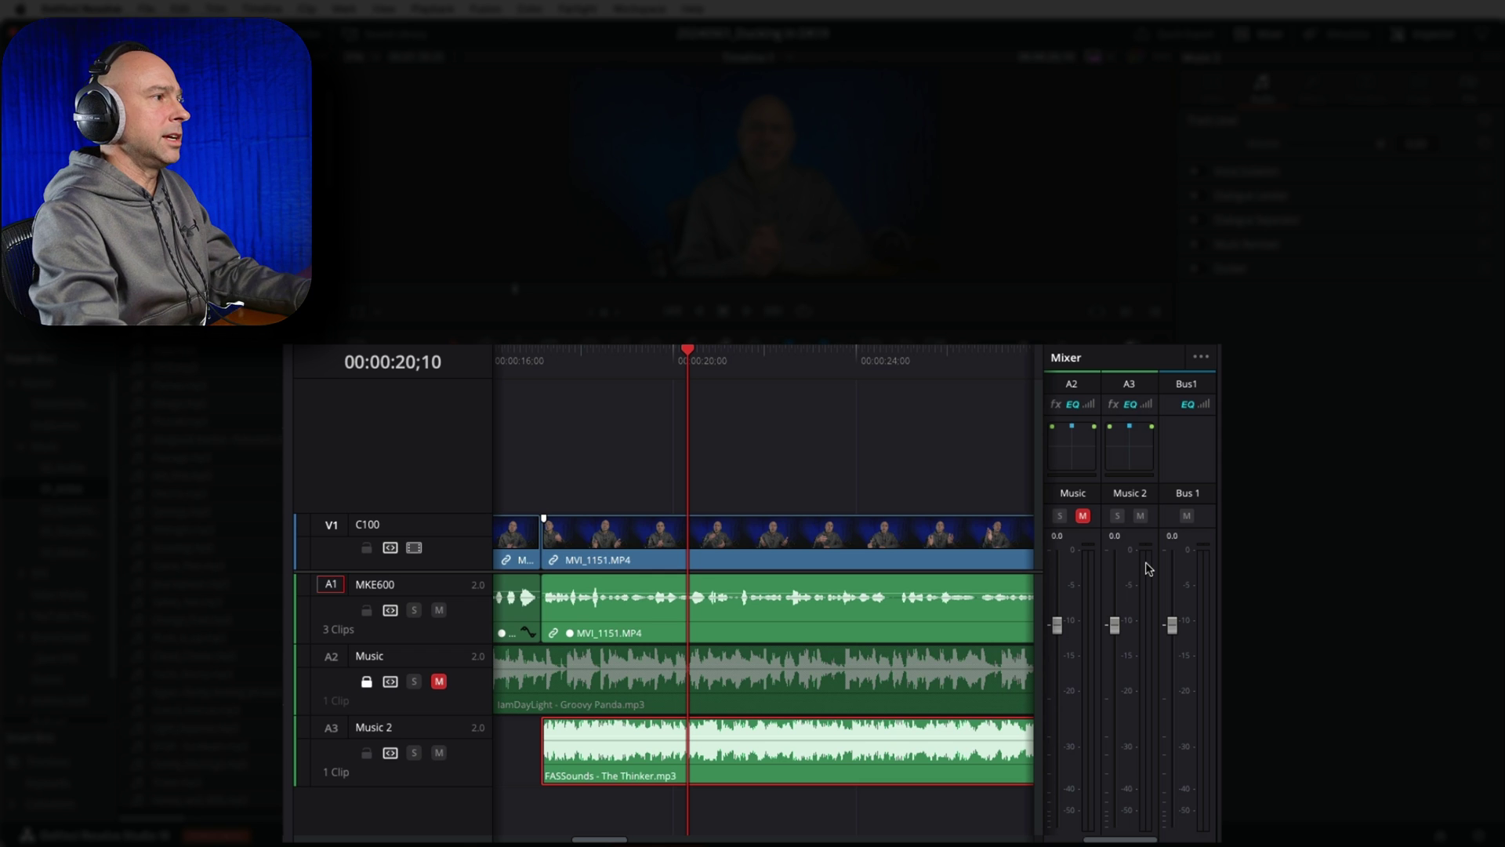
Enable the Ducker on the Music 2 track with MKE600 as the source and a Duck Level of 18.0.
{"action": "left_click", "coordinate": [464, 764]}
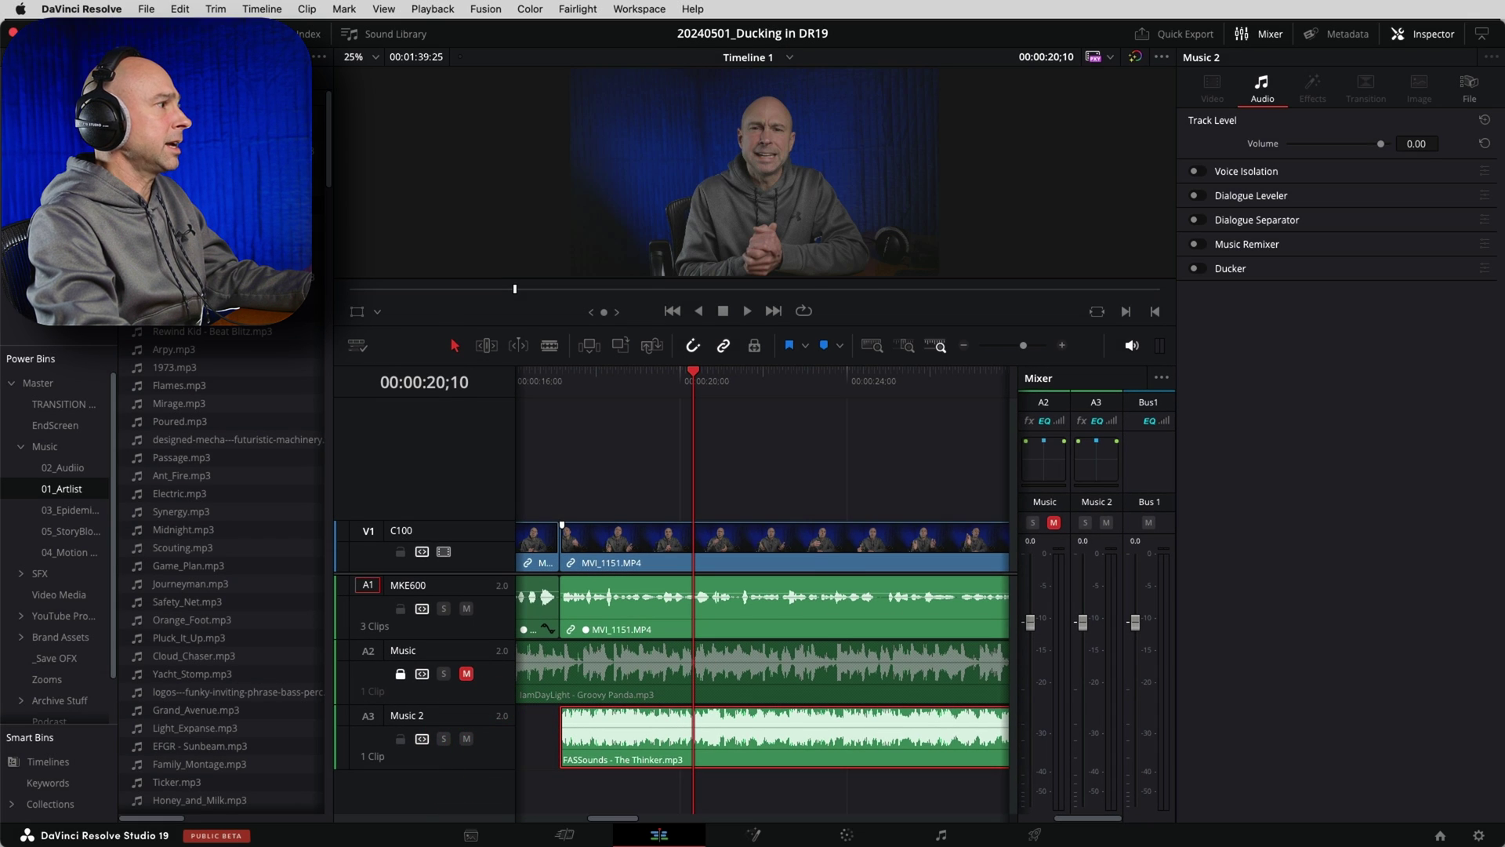
{"action": "left_click", "coordinate": [59, 33]}
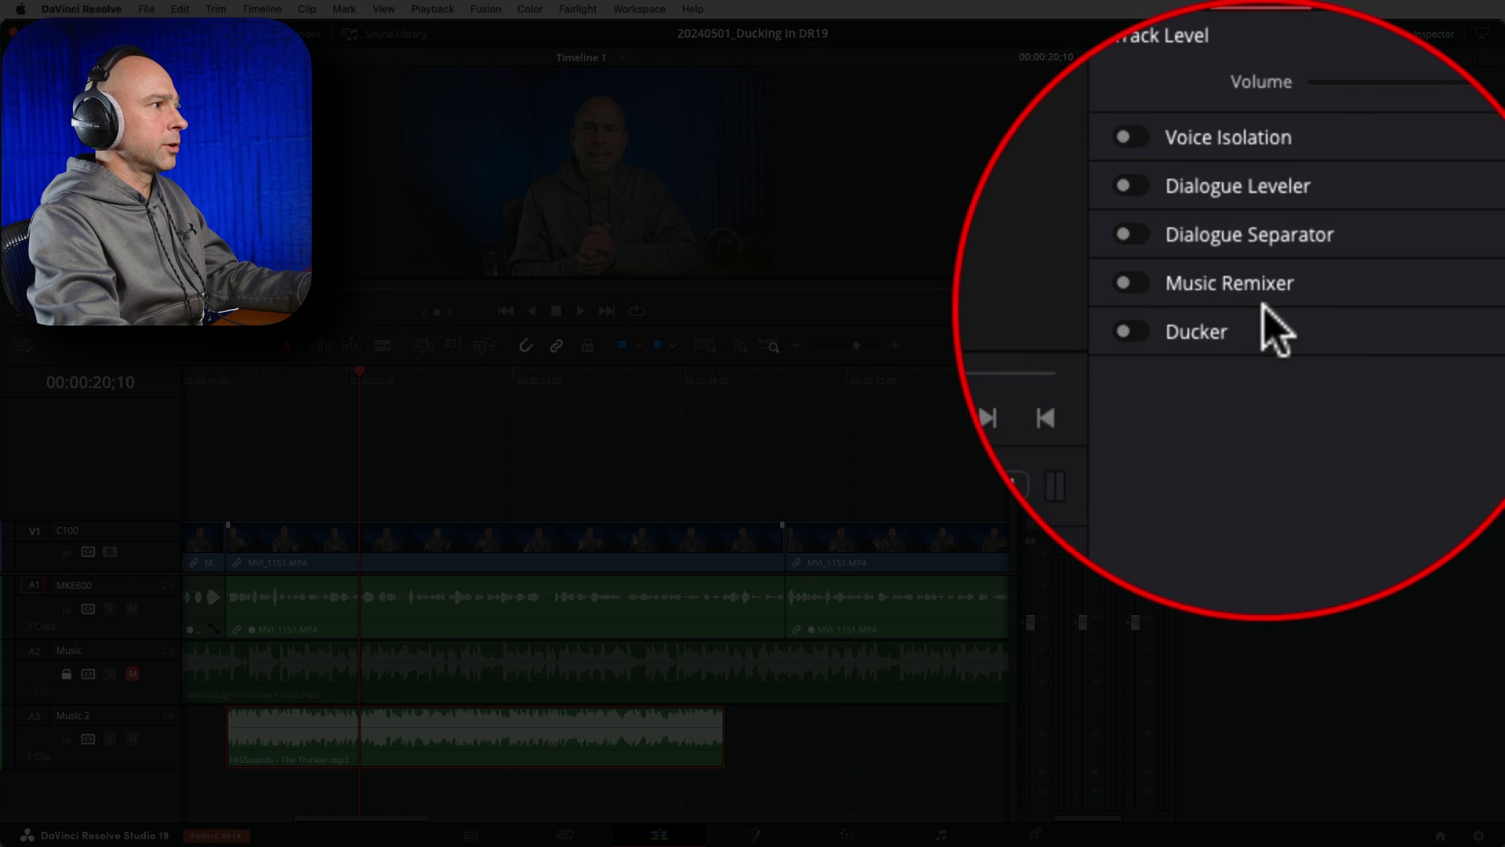
{"action": "left_click", "coordinate": [1191, 310]}
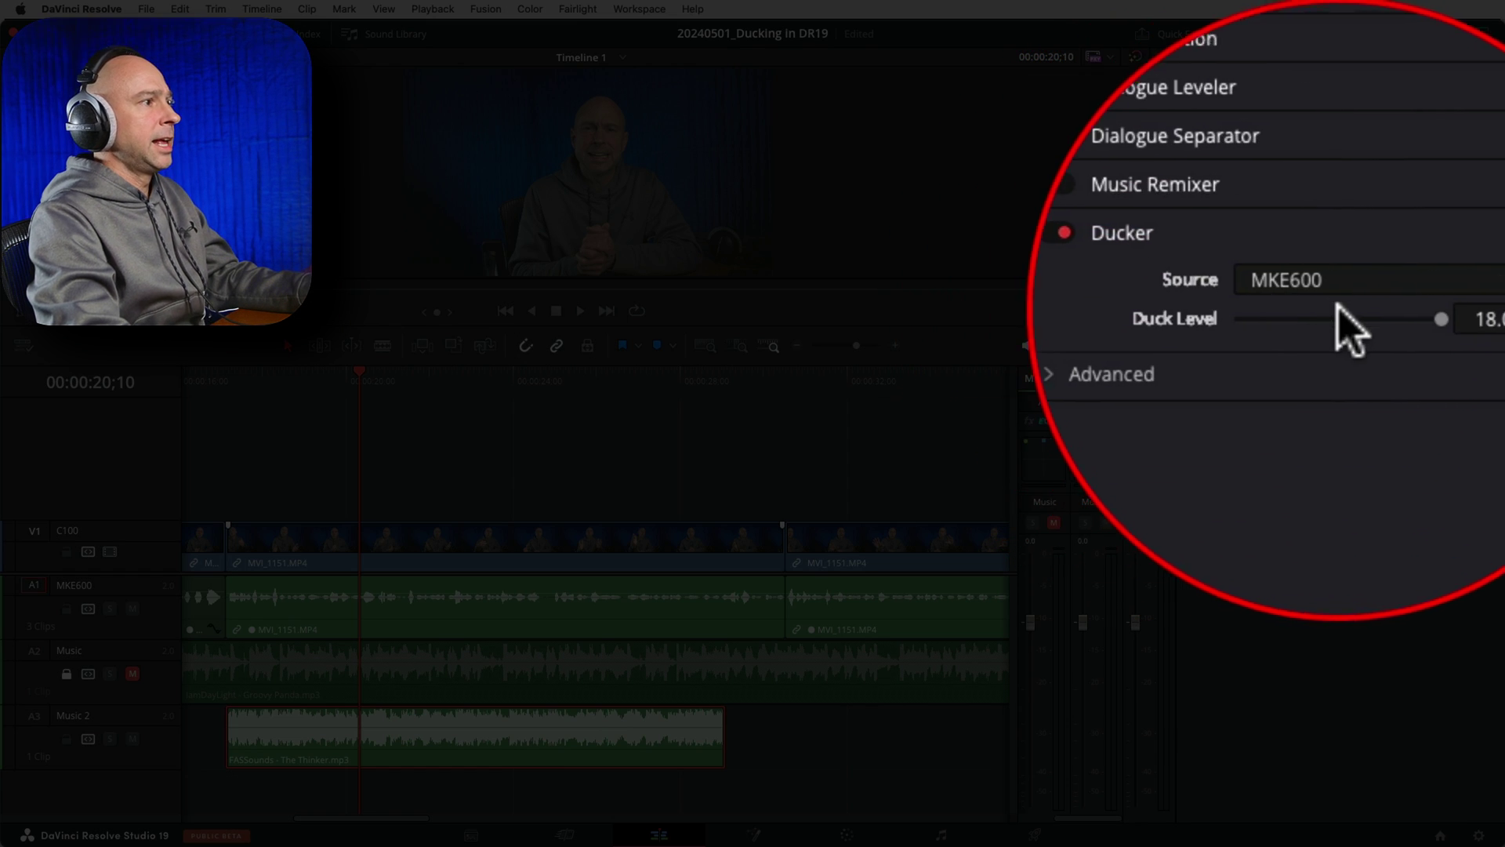
{"action": "left_click_drag", "start_coordinate": [1381, 313], "coordinate": [1390, 312]}
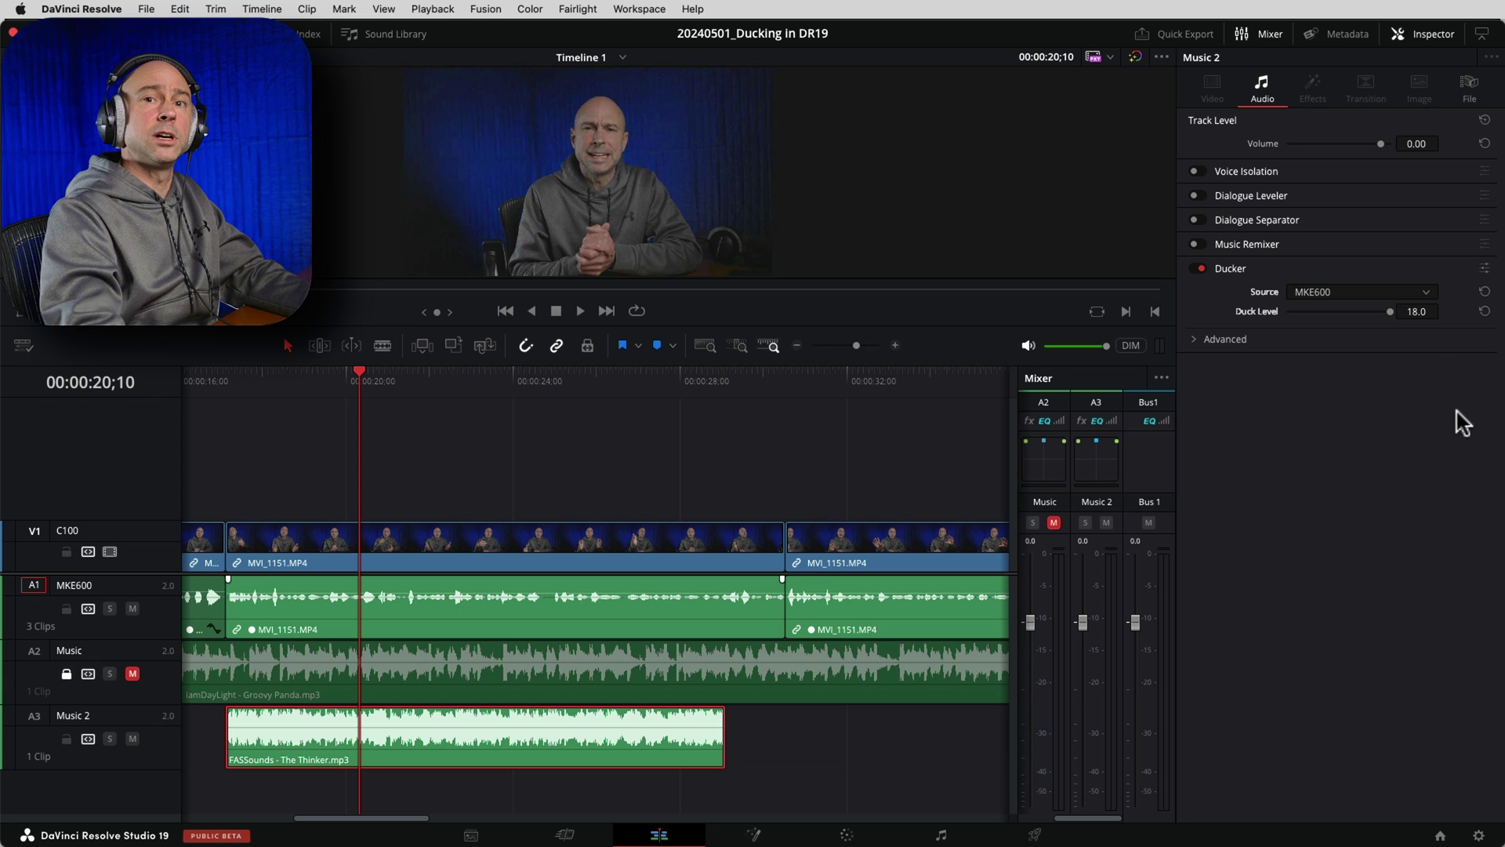
Play the ducked Music 2 track from 00:00:20;10 to check its level, and select the FASSounds - The Thinker.mp3 clip at 00:00:20;04.
{"action": "key", "text": "space"}
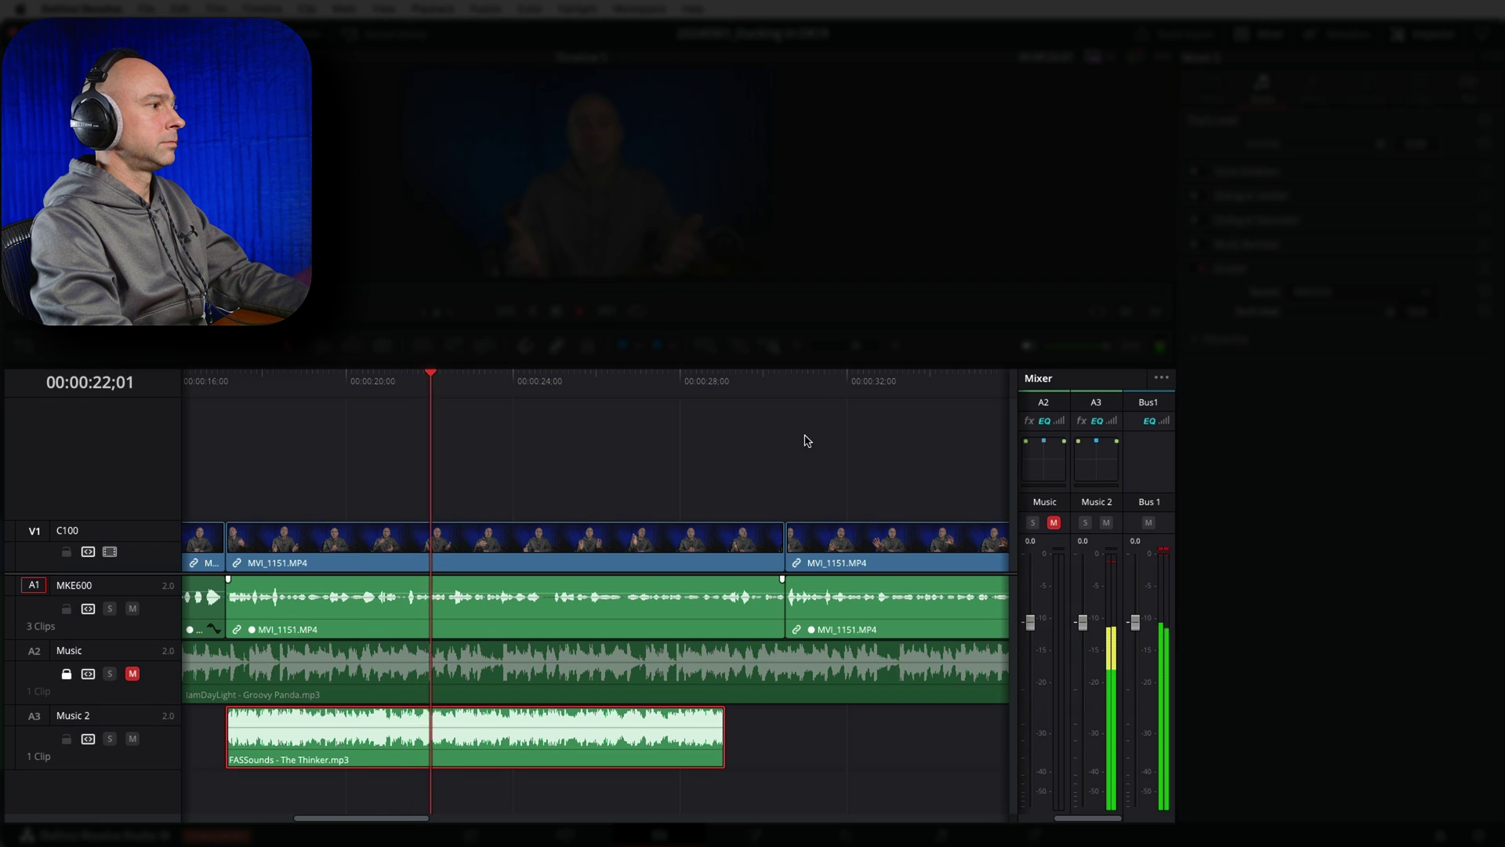
{"action": "left_click", "coordinate": [1126, 687]}
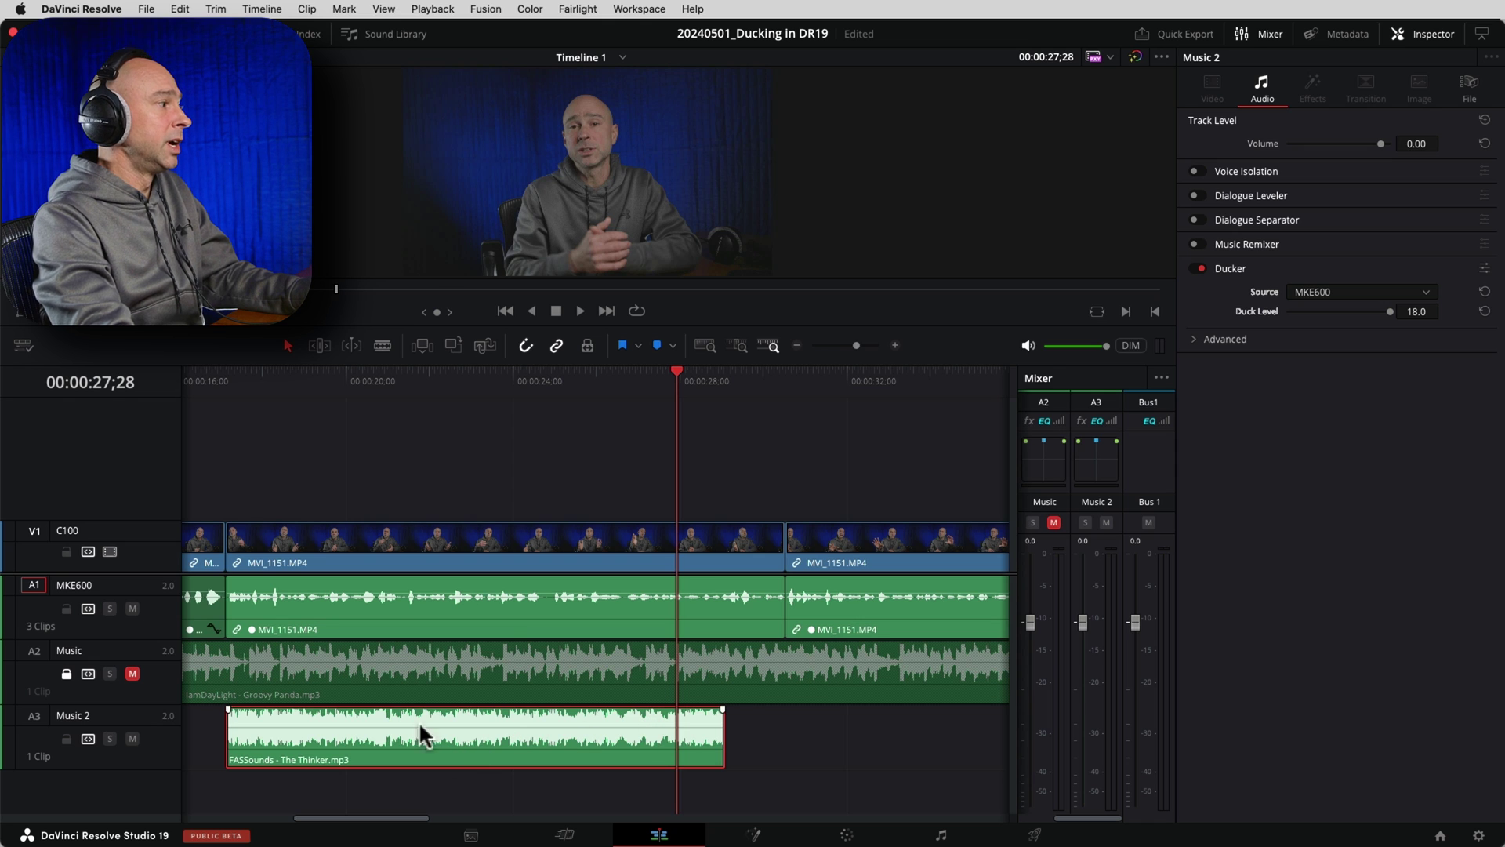
{"action": "left_click", "coordinate": [352, 382]}
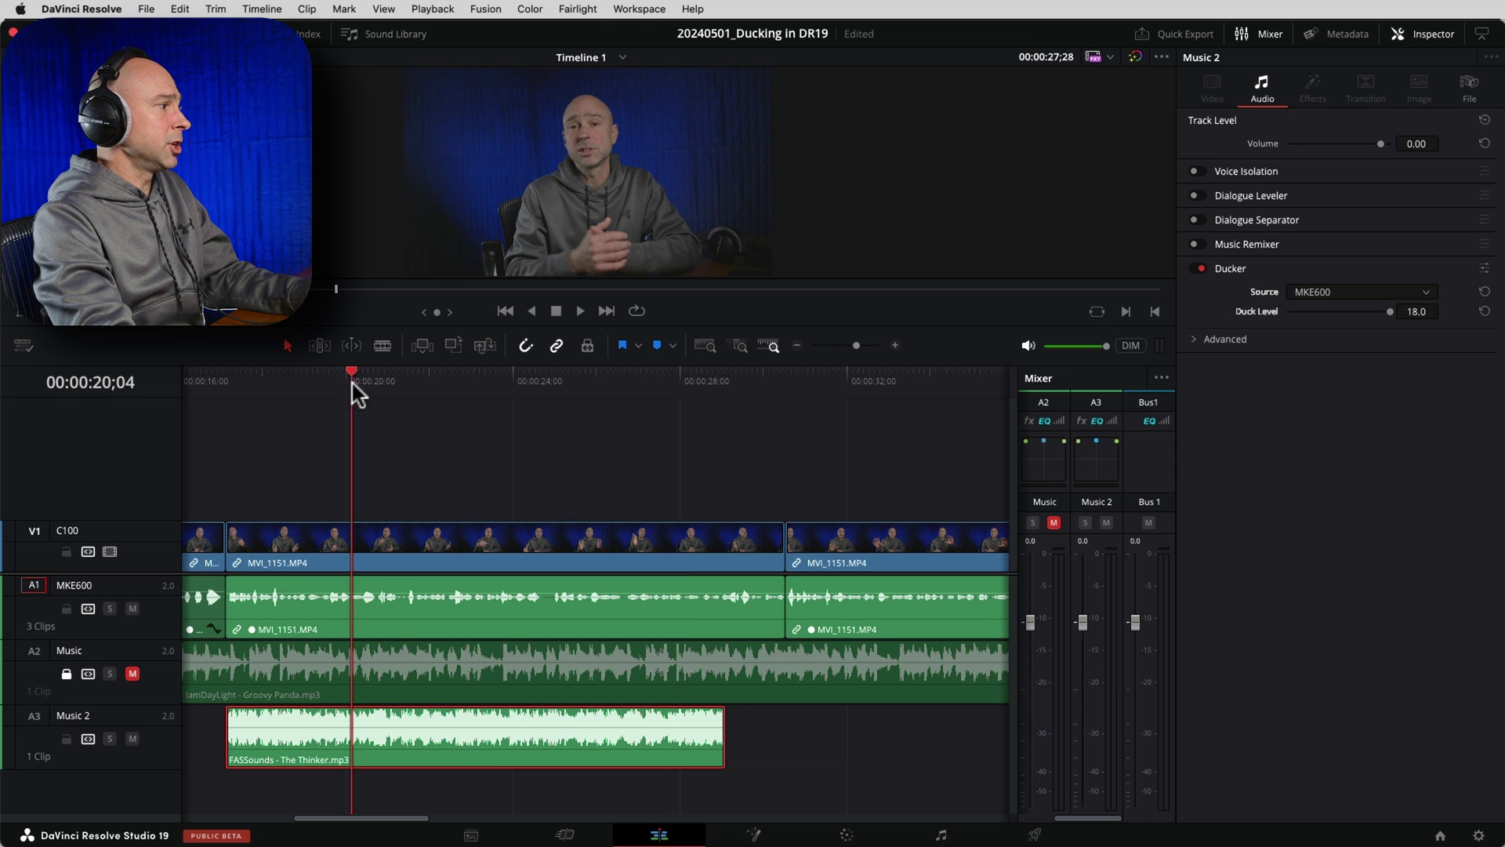
{"action": "left_click", "coordinate": [439, 759]}
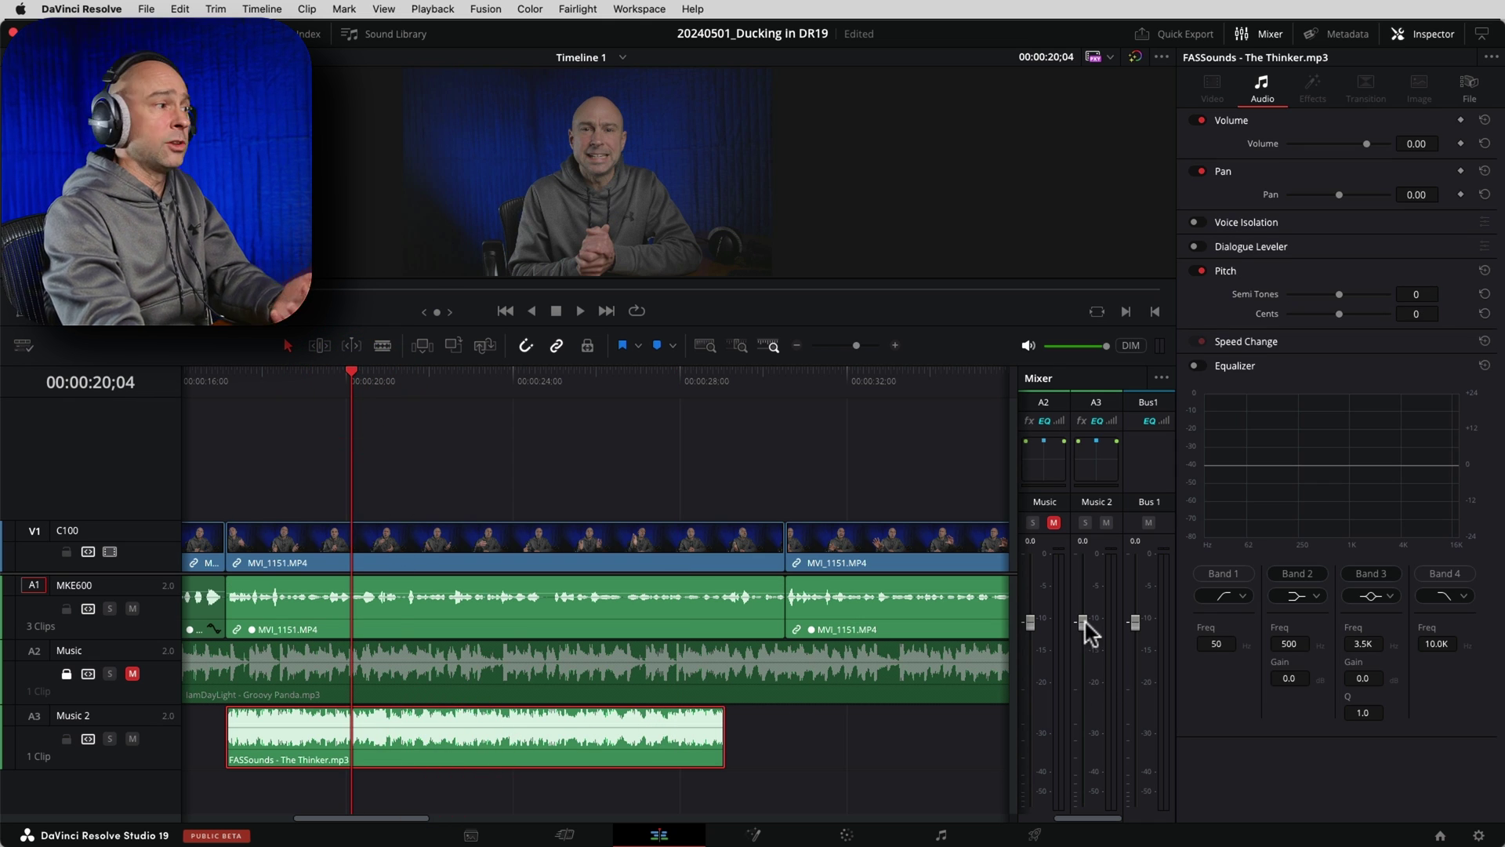
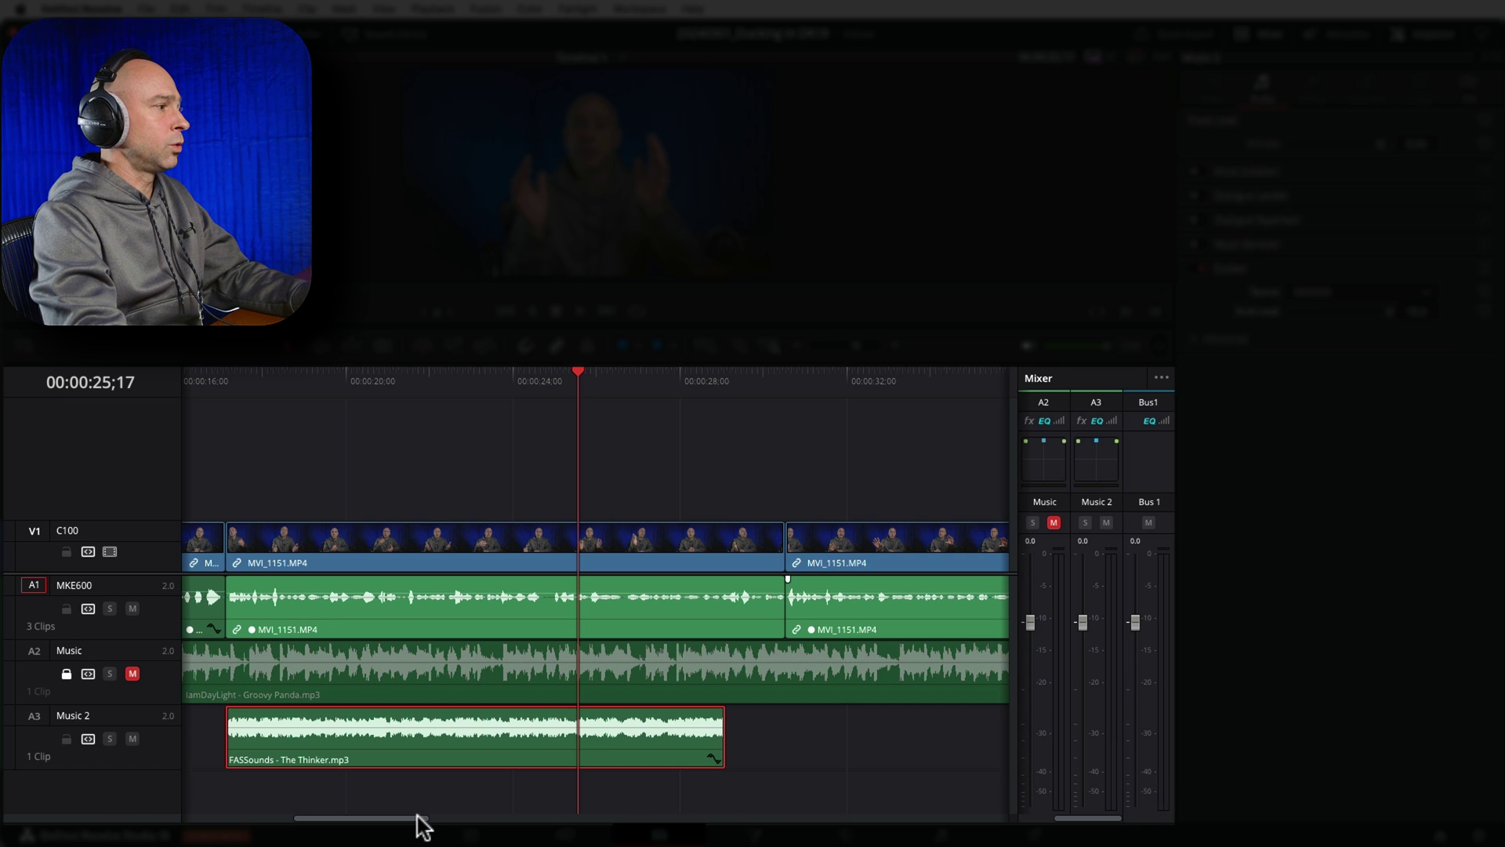
Move the last MVI_1151.MP4 clip later to about 00:00:36, and extend FASSounds - The Thinker.mp3 into the new gap.
{"action": "left_click_drag", "start_coordinate": [831, 548], "coordinate": [994, 548]}
{"action": "left_click_drag", "start_coordinate": [624, 730], "coordinate": [868, 730]}
Play from 00:00:27;24 into the dialogue gap and try a lower volume on the FASSounds - The Thinker.mp3 clip.
{"action": "left_click", "coordinate": [578, 378]}
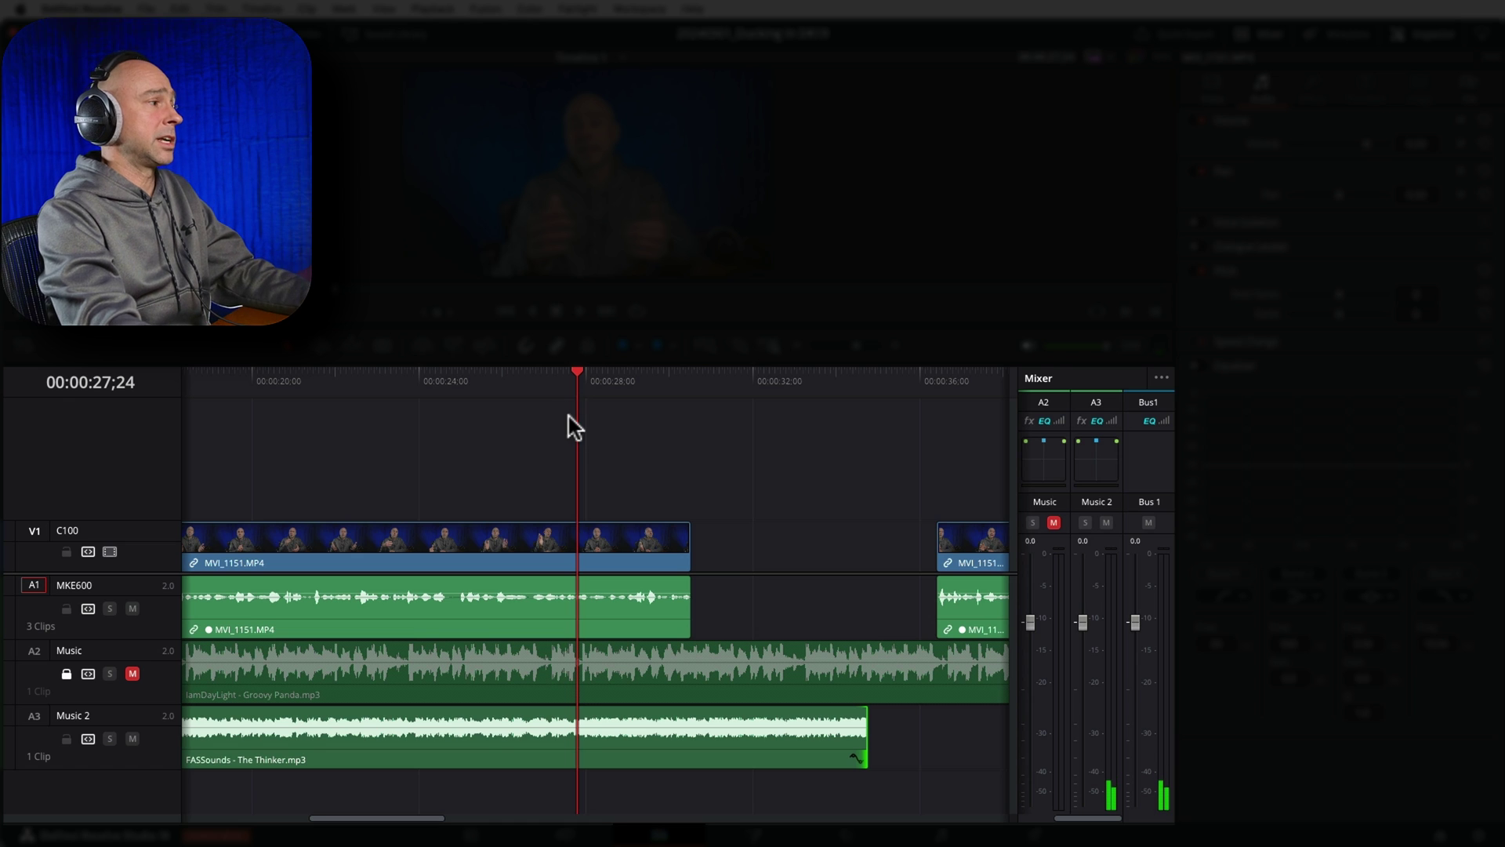
{"action": "key", "text": "space"}
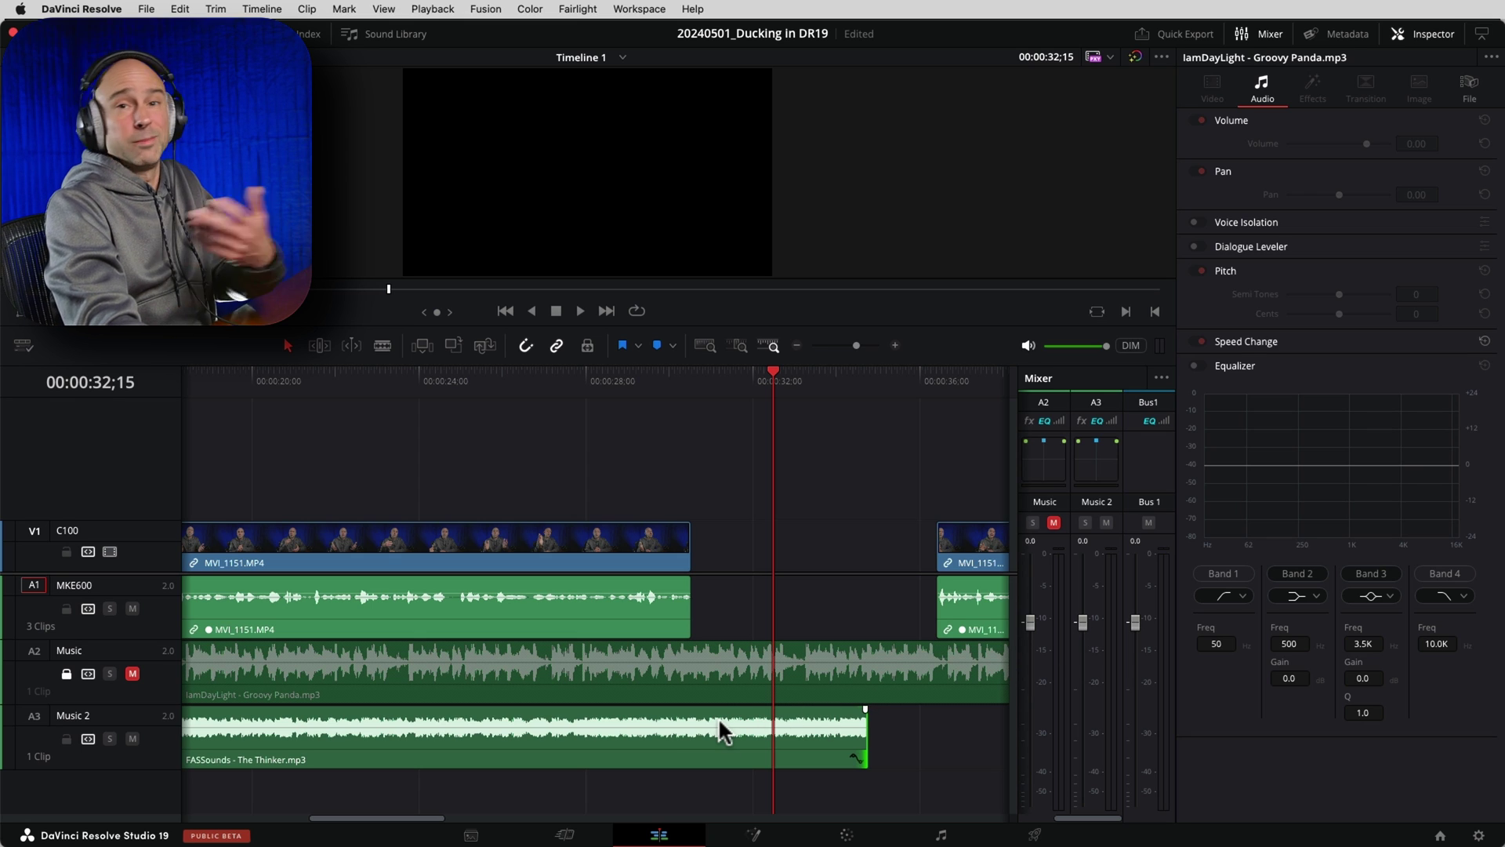
{"action": "left_click_drag", "start_coordinate": [702, 718], "coordinate": [707, 742]}
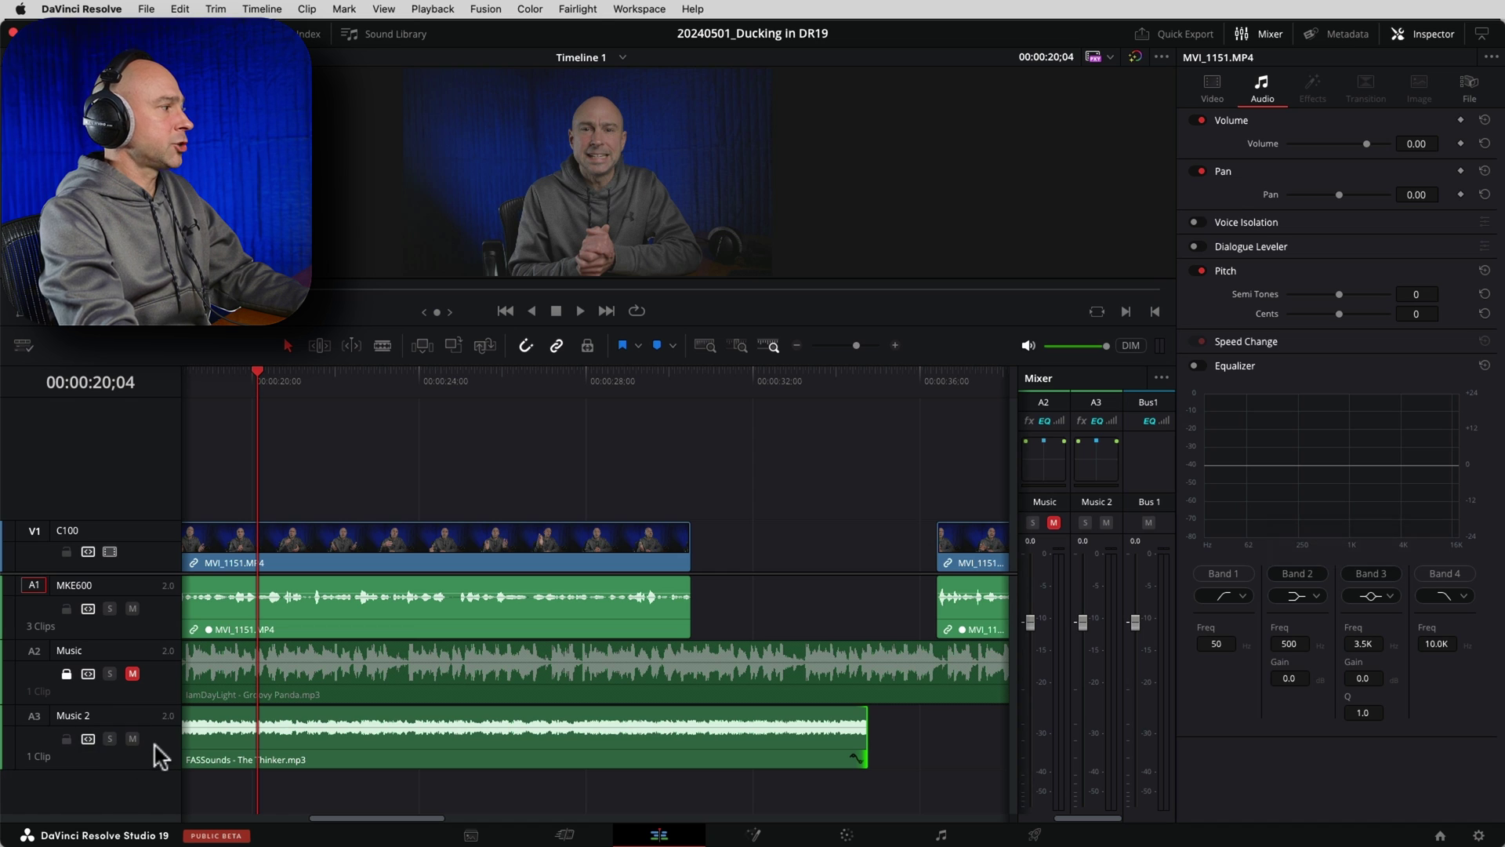
Play from about 00:00:27 into the gap with the Music 2 track selected, and show its Ducker's advanced settings.
{"action": "left_click", "coordinate": [161, 758]}
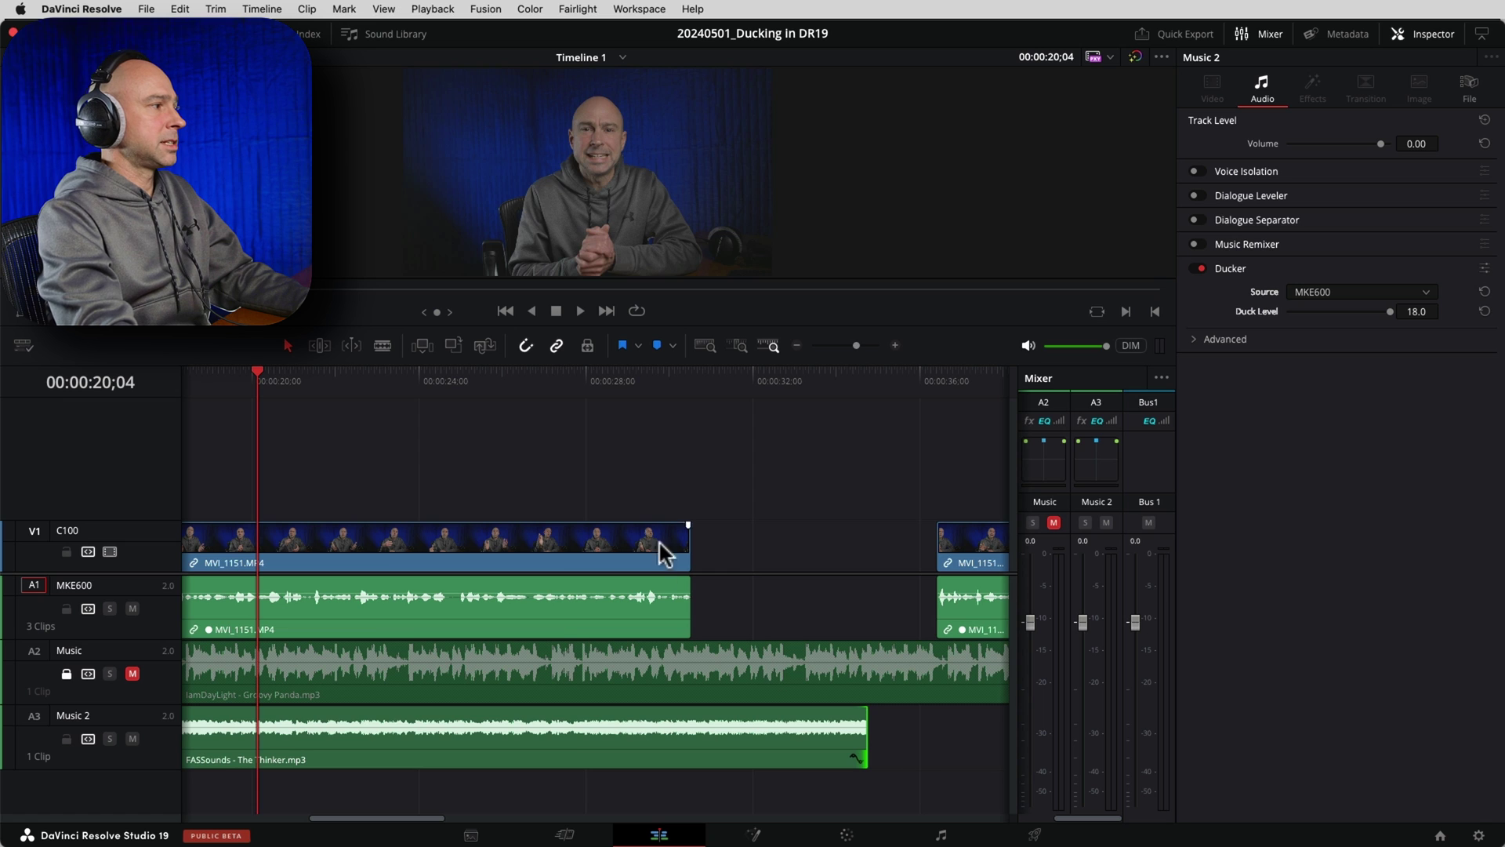
{"action": "left_click", "coordinate": [549, 378]}
{"action": "key", "text": "space"}
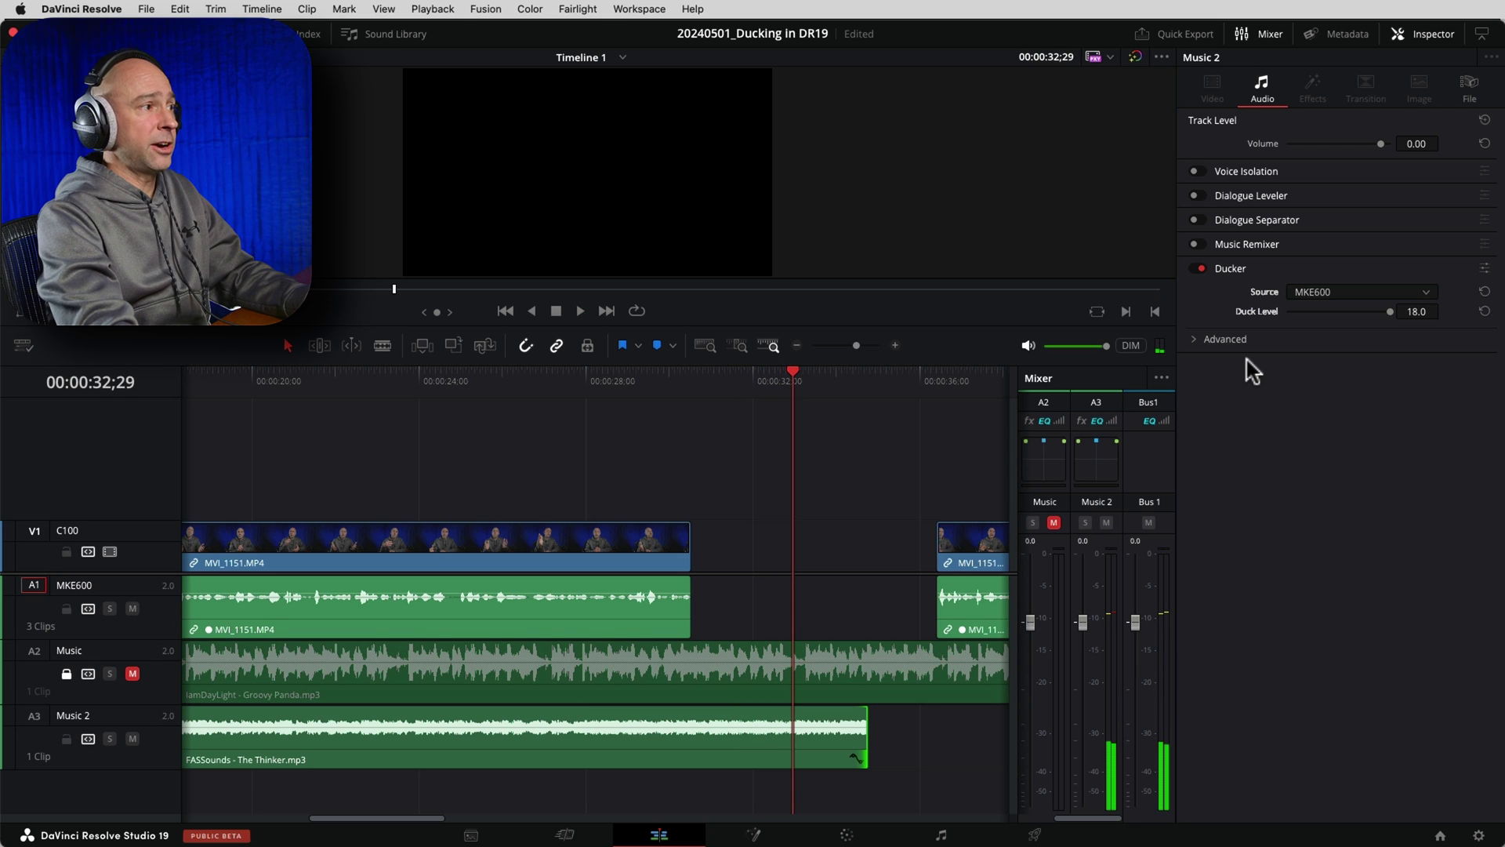
{"action": "left_click", "coordinate": [1193, 340]}
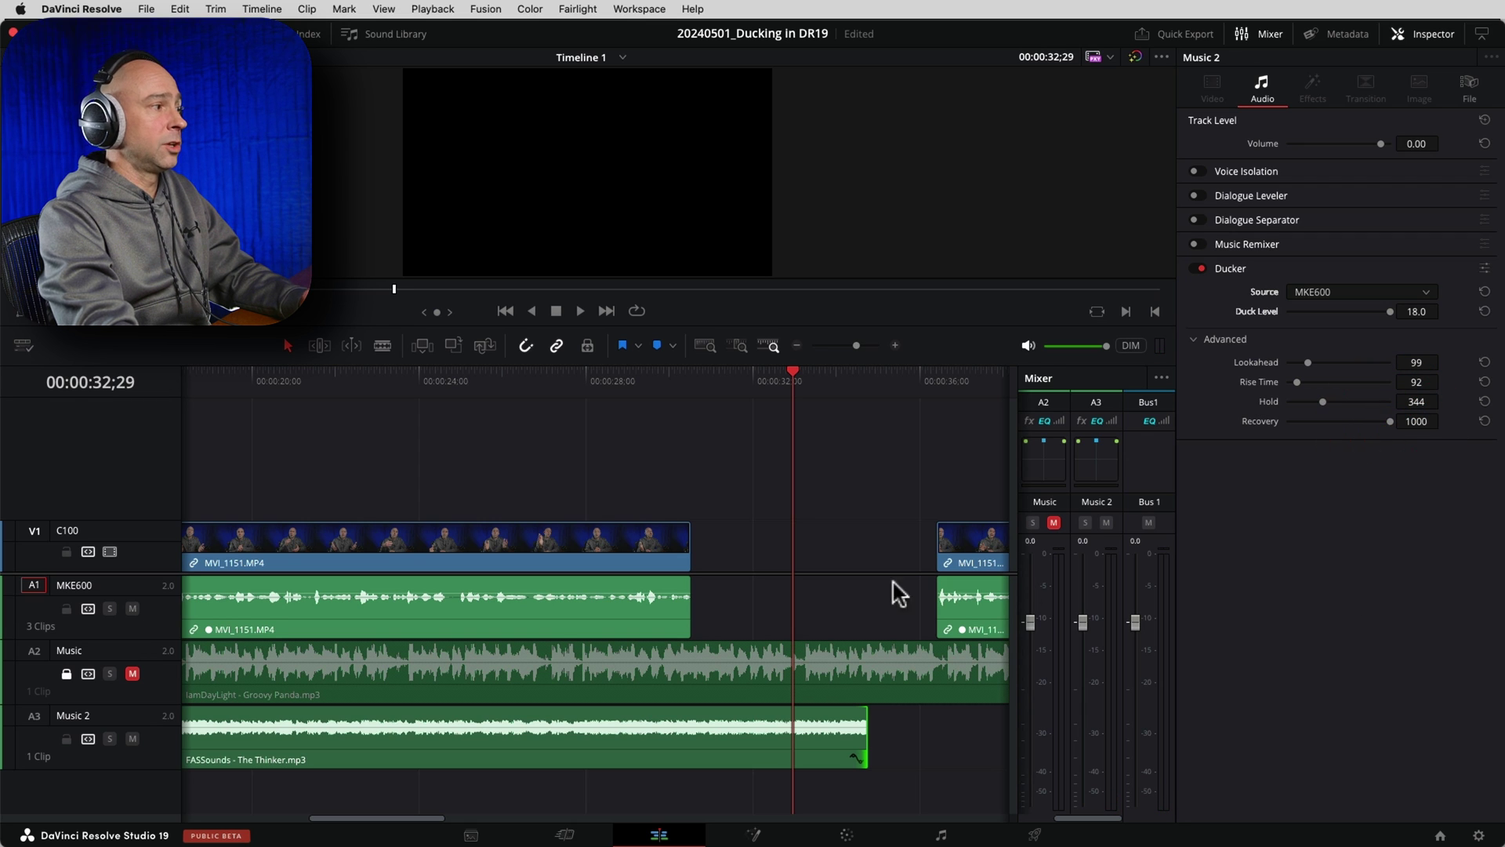
Lower the volume of the FASSounds - The Thinker.mp3 clip to -14.91.
{"action": "left_click", "coordinate": [694, 726]}
{"action": "left_click_drag", "start_coordinate": [695, 729], "coordinate": [695, 741]}
Play from 00:00:26;00 with the Music 2 track selected to check the level of the quieter ducked music.
{"action": "left_click", "coordinate": [504, 383]}
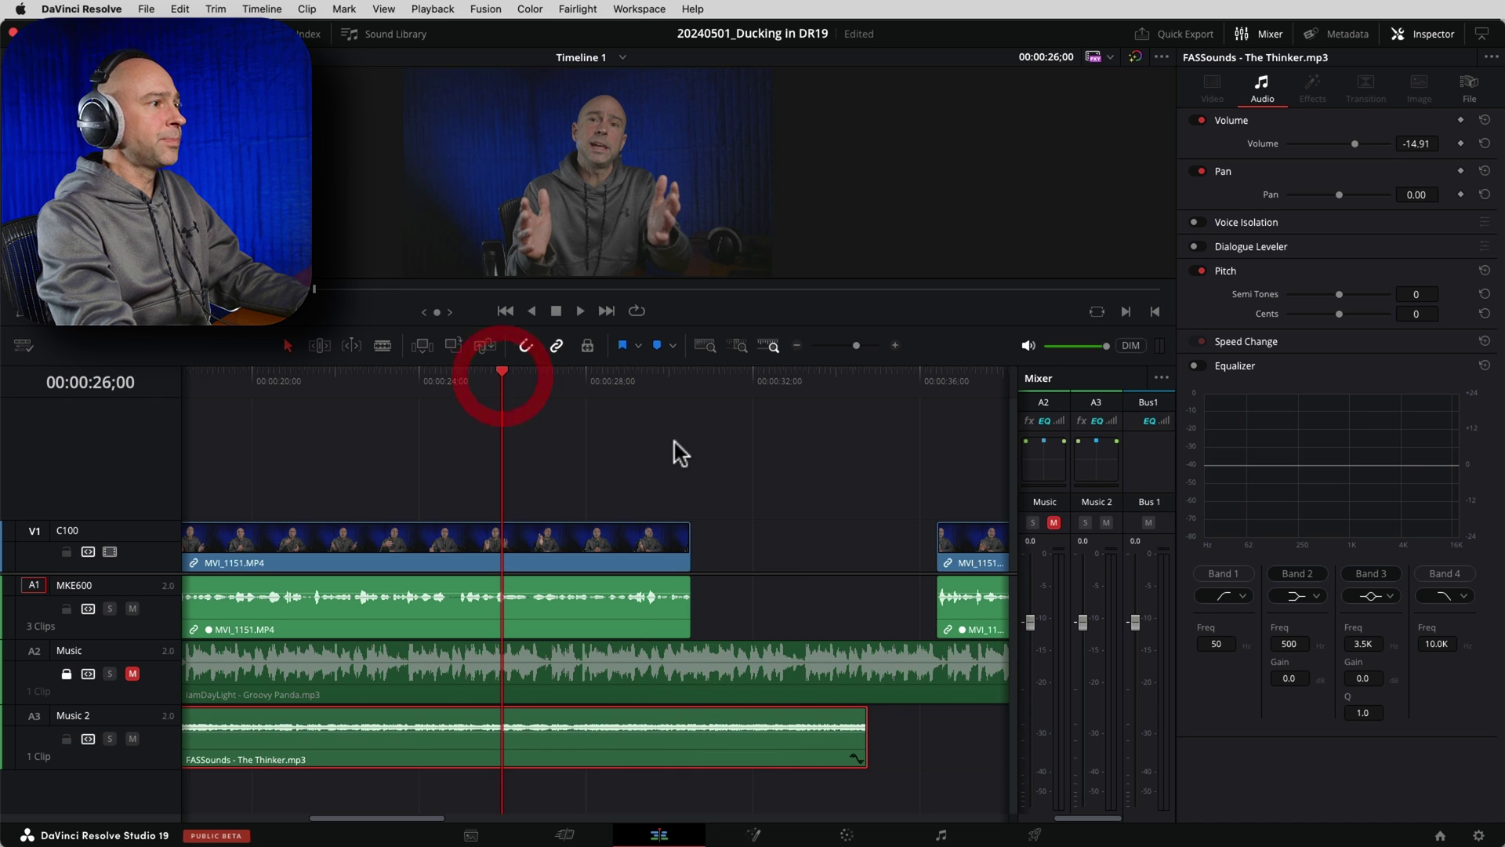
{"action": "left_click", "coordinate": [153, 749]}
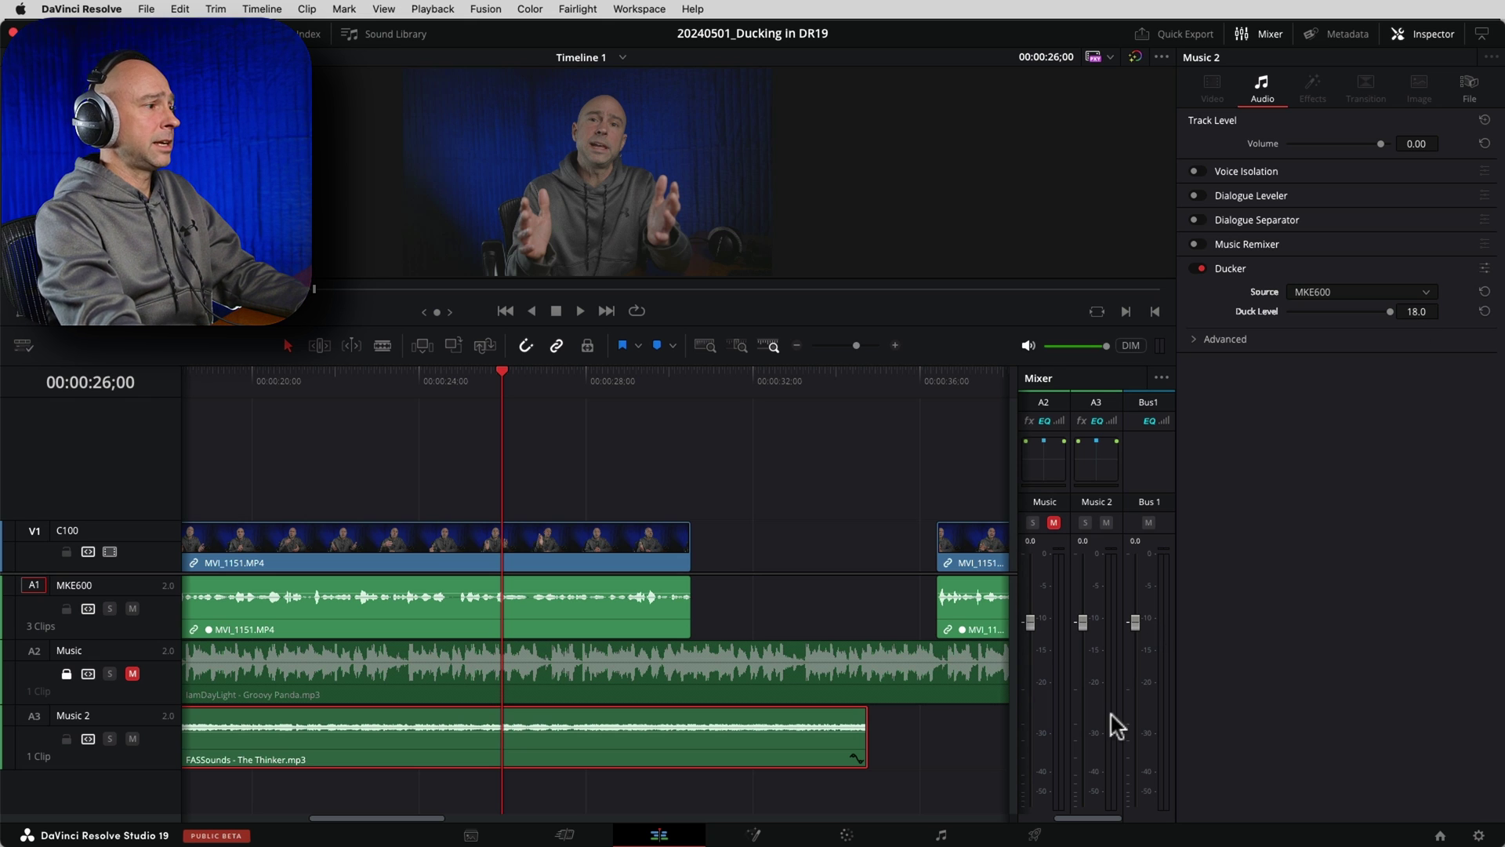
{"action": "left_click", "coordinate": [1096, 690]}
{"action": "key", "text": "space"}
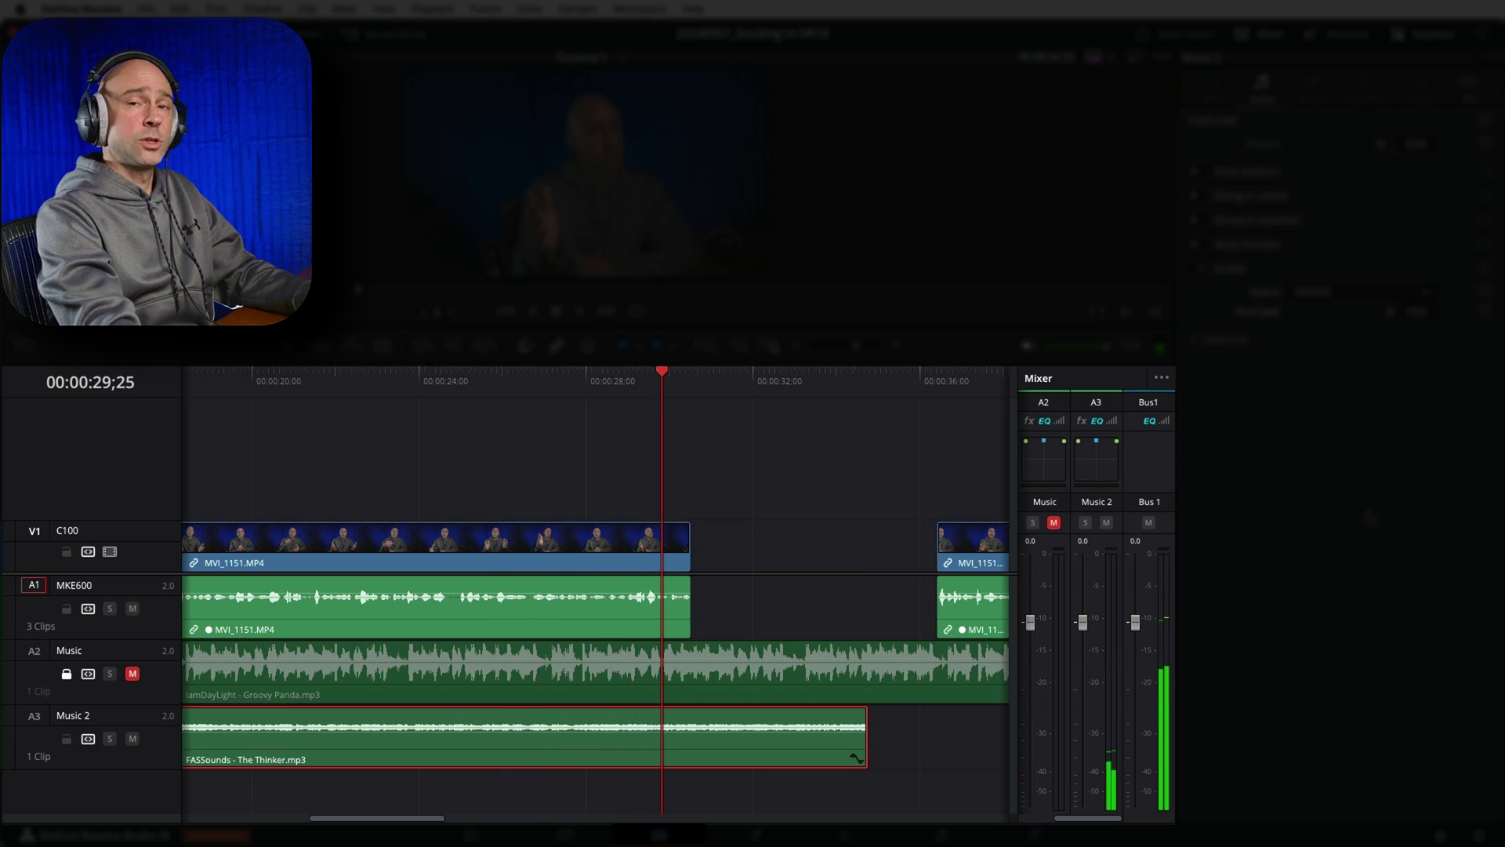
Set the Music 2 Ducker's Duck Level to 12.1 and play from 00:00:26;15 toward the dialogue gap.
{"action": "left_click", "coordinate": [524, 391]}
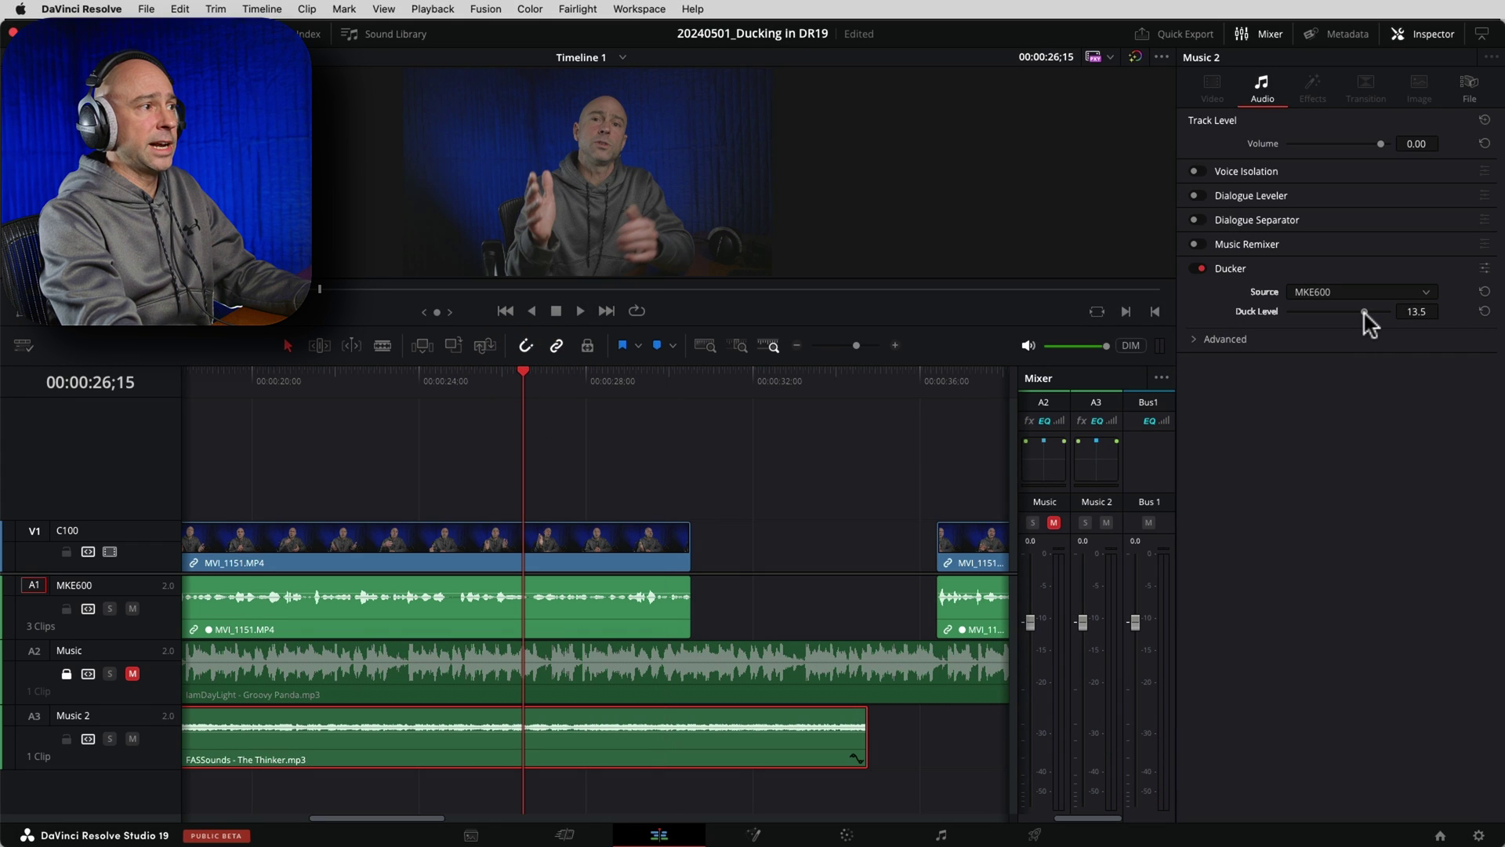
{"action": "left_click_drag", "start_coordinate": [1362, 313], "coordinate": [1355, 321]}
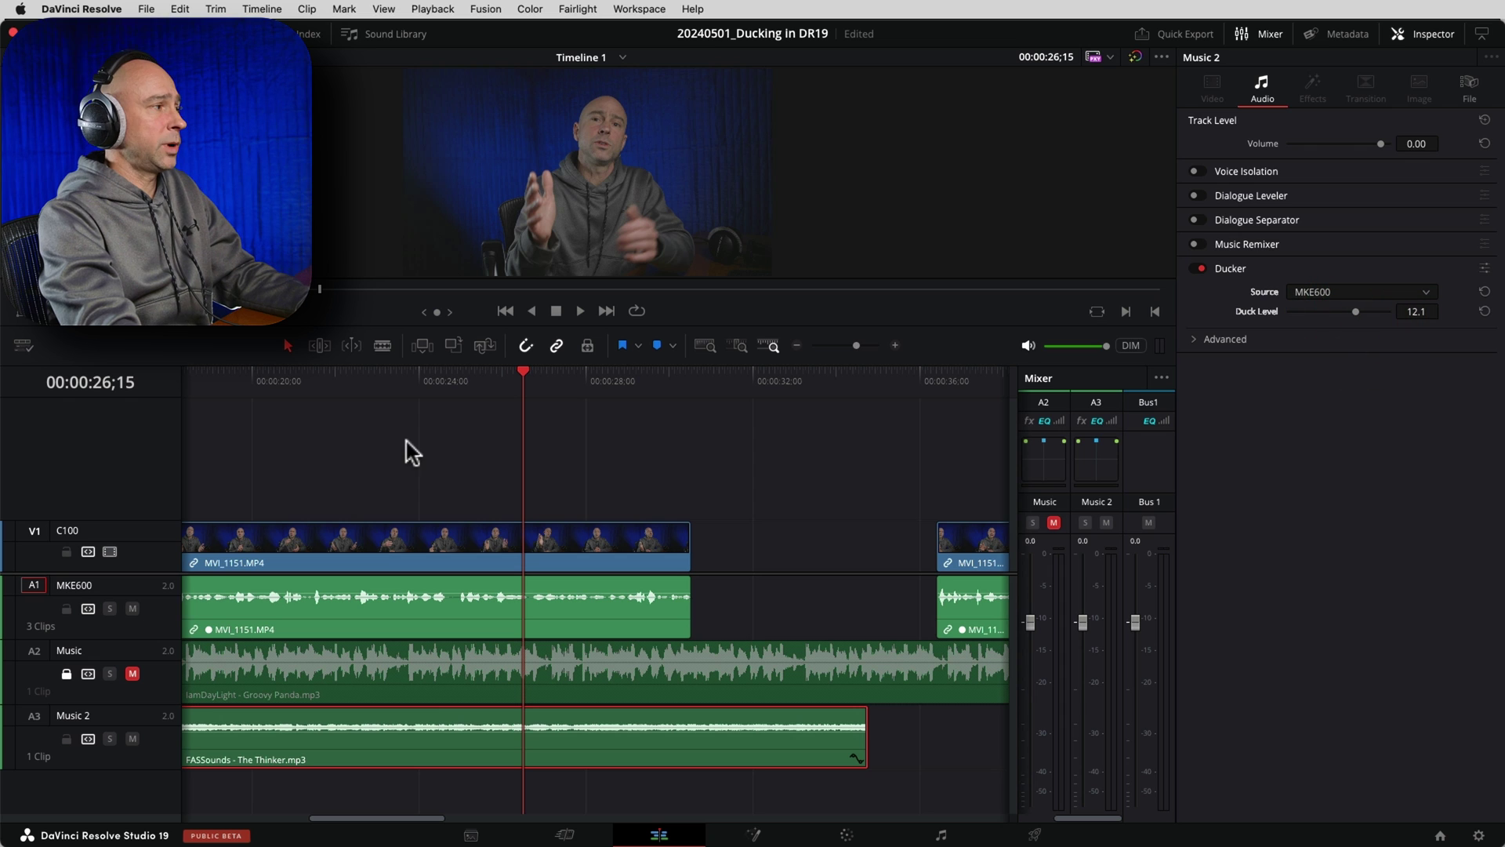
{"action": "key", "text": "space"}
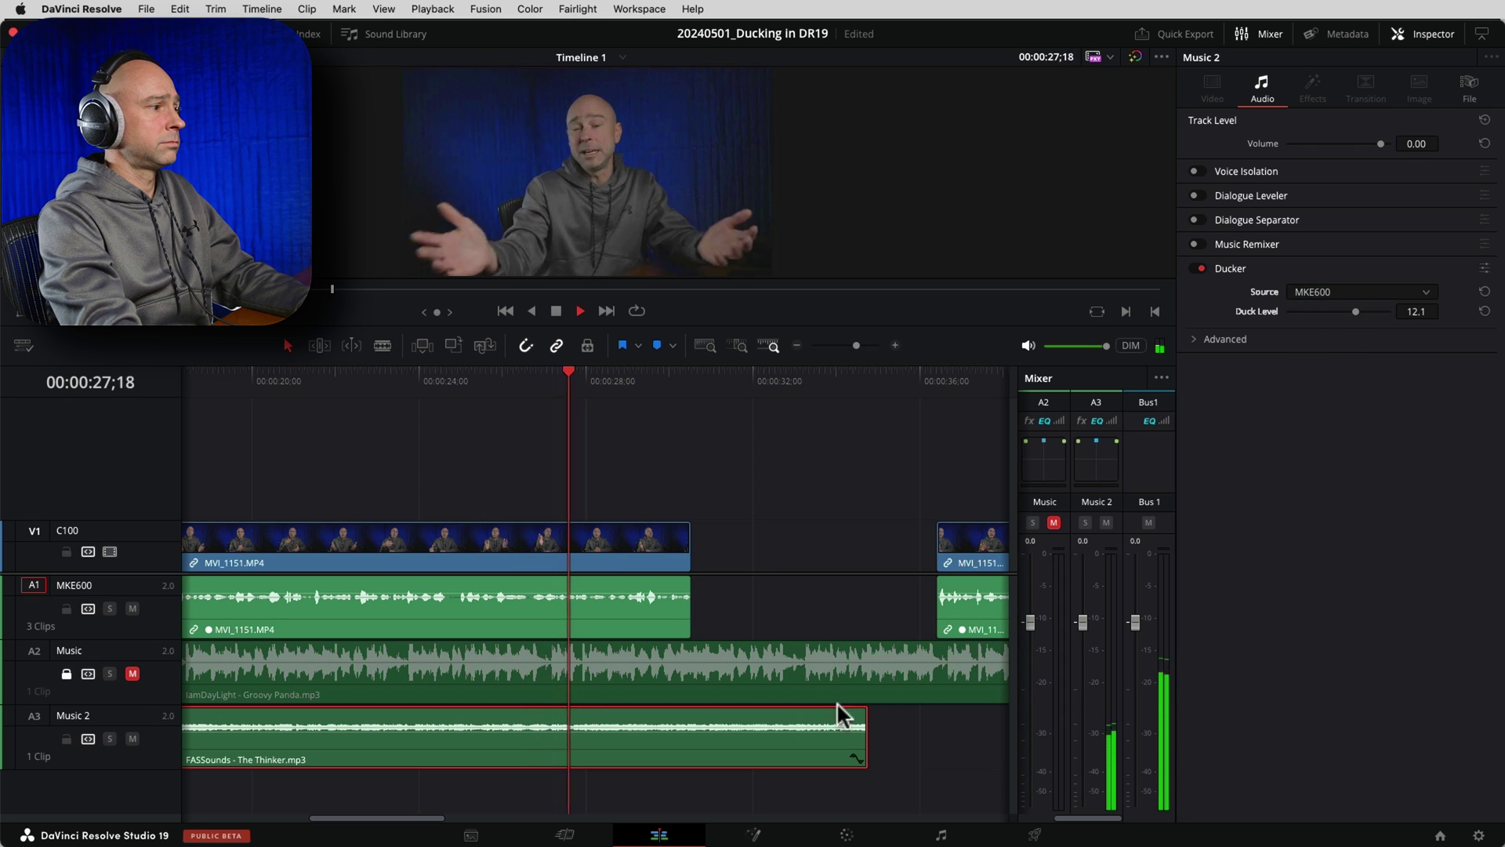